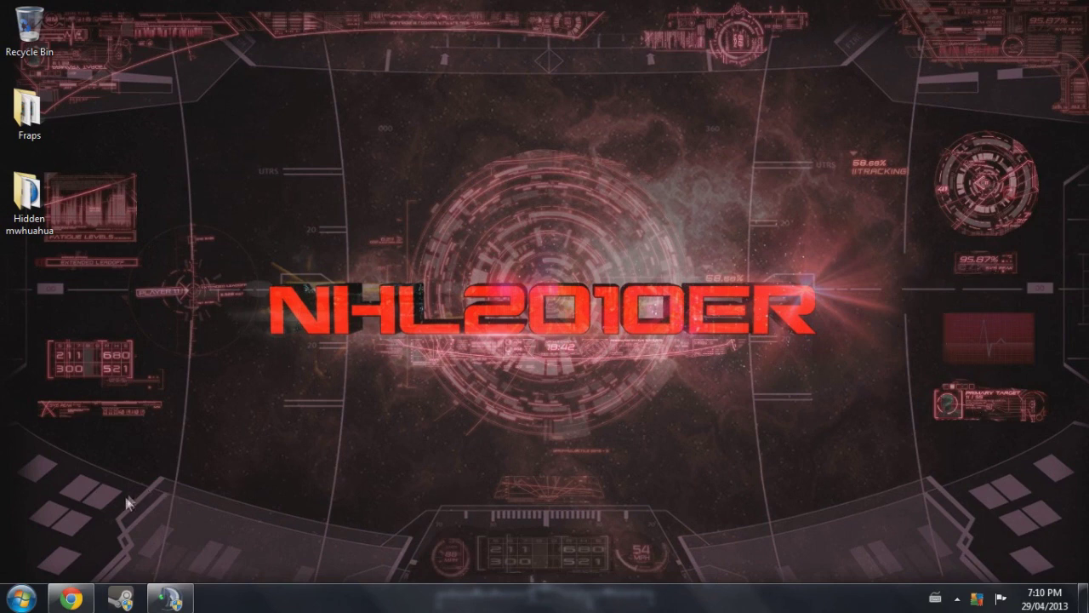
Download AllInArma_2013_04_23_v7.7z from the All in Arma files page in Chrome and open the archive.
{"action": "left_click", "coordinate": [85, 593]}
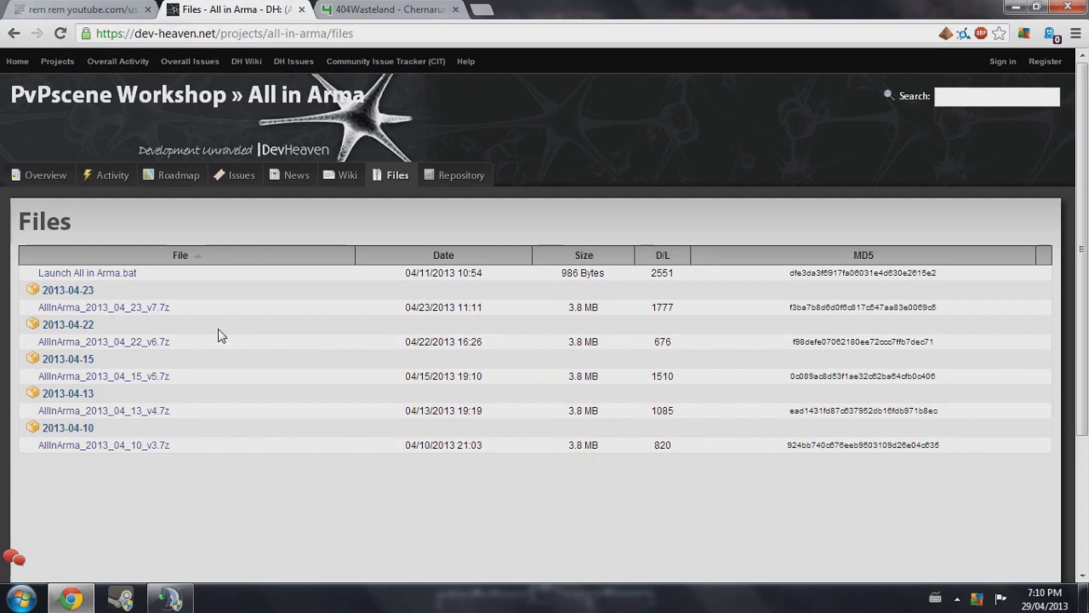
{"action": "left_click", "coordinate": [162, 308]}
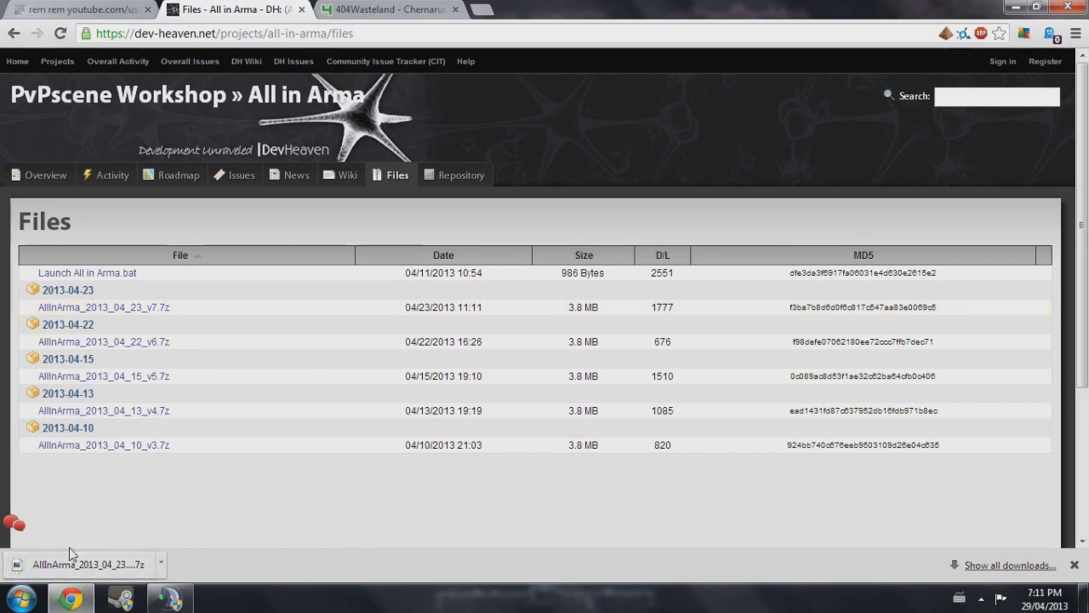
{"action": "left_click", "coordinate": [134, 566]}
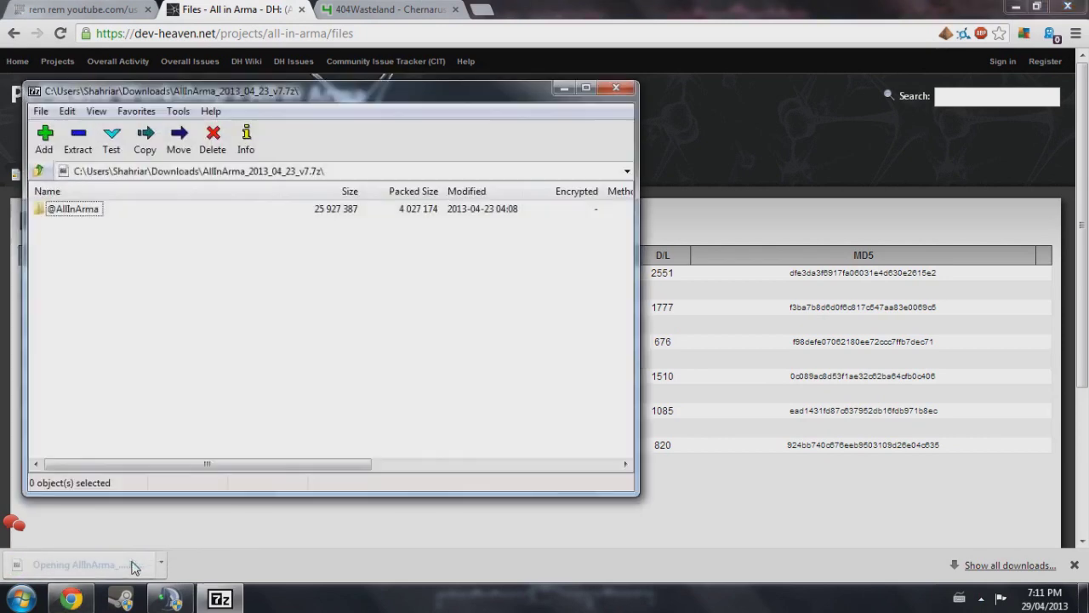
{"action": "left_click_drag", "start_coordinate": [222, 471], "coordinate": [121, 475]}
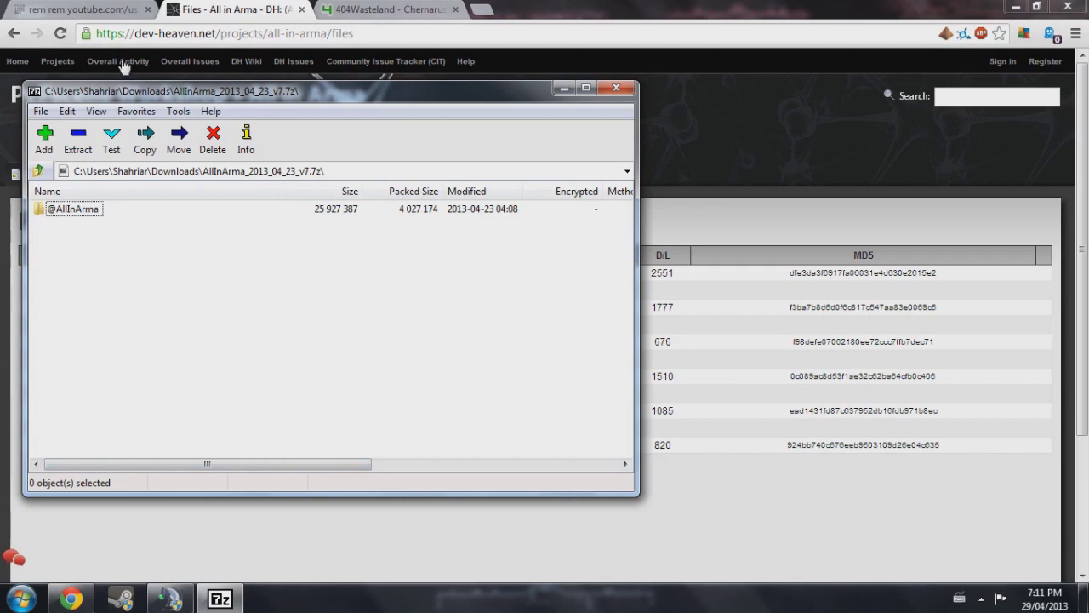
{"action": "left_click_drag", "start_coordinate": [144, 93], "coordinate": [425, 112]}
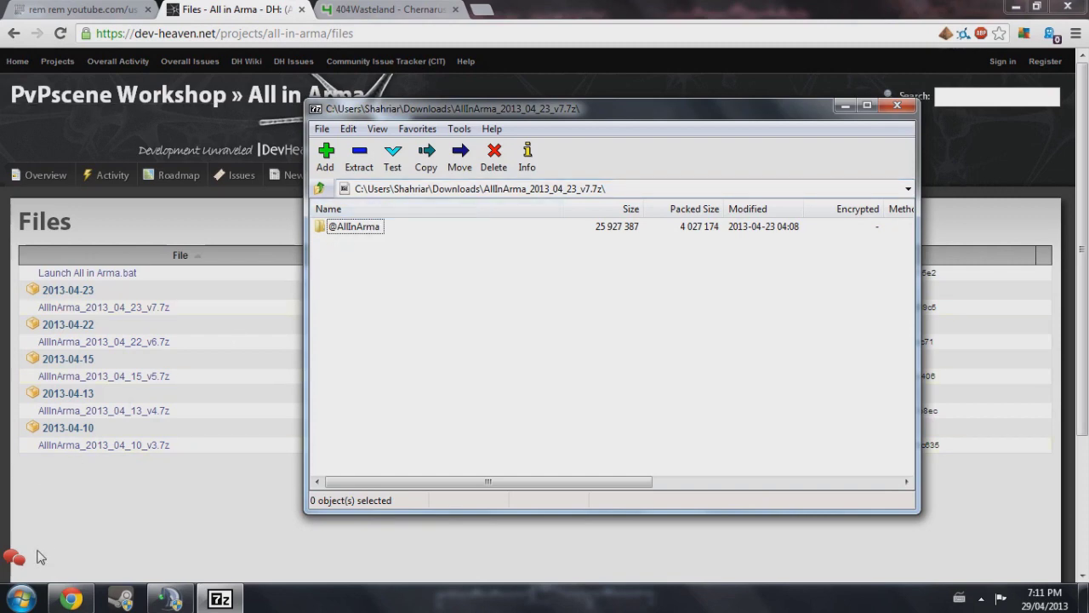
Open the game folder C:\Program Files (x86)\Steam\steamapps\common\Arma 3 in Windows Explorer.
{"action": "left_click", "coordinate": [21, 598]}
{"action": "left_click", "coordinate": [264, 273]}
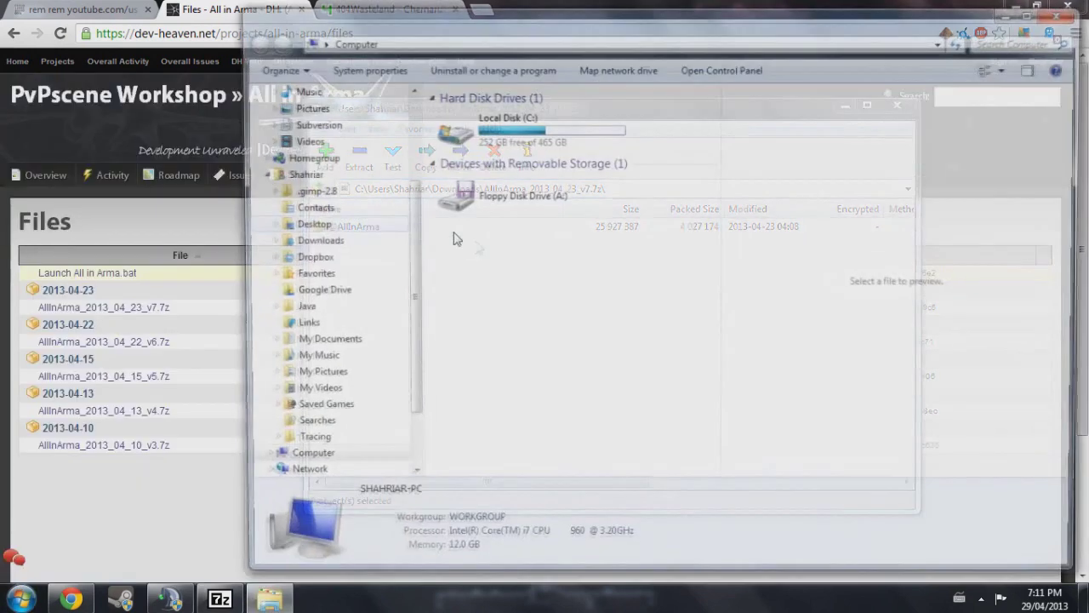
{"action": "double_click", "coordinate": [502, 123]}
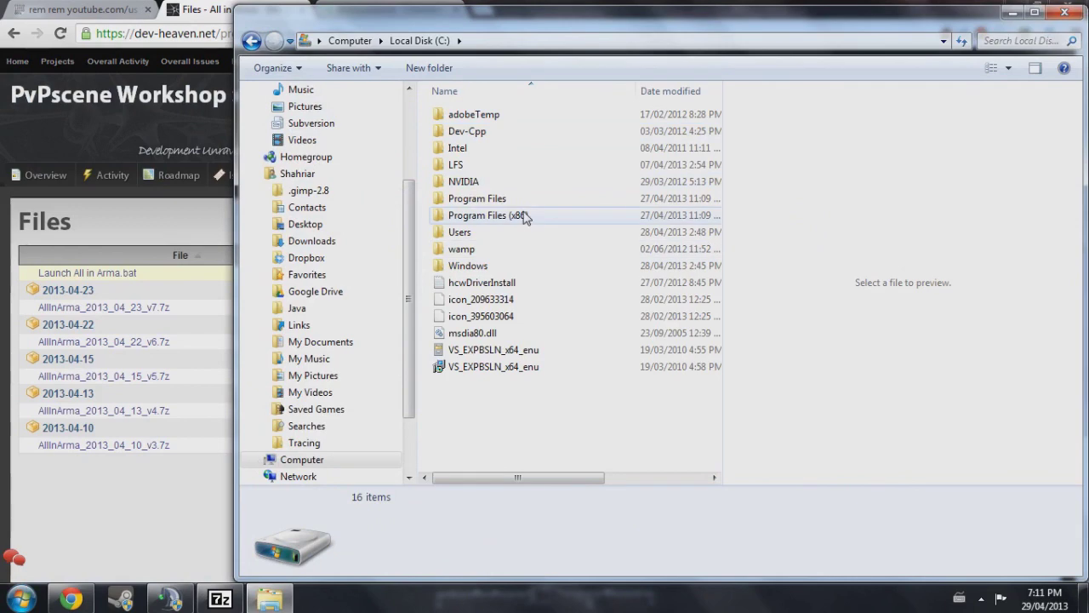
{"action": "double_click", "coordinate": [490, 215]}
{"action": "scroll", "coordinate": [537, 252], "scroll_direction": "down", "scroll_amount": 15}
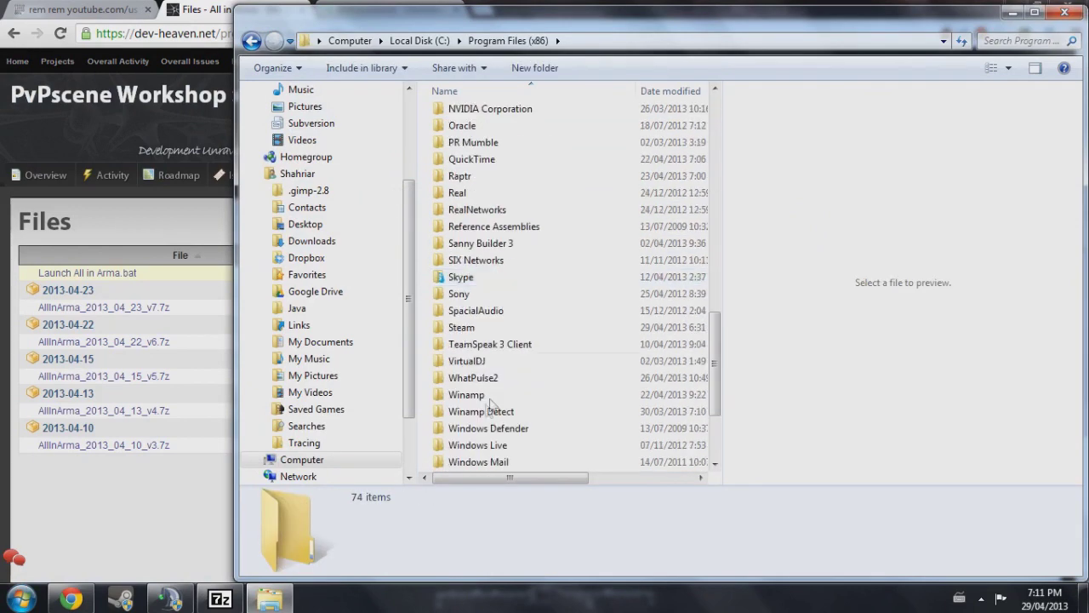
{"action": "double_click", "coordinate": [466, 328]}
{"action": "double_click", "coordinate": [511, 385]}
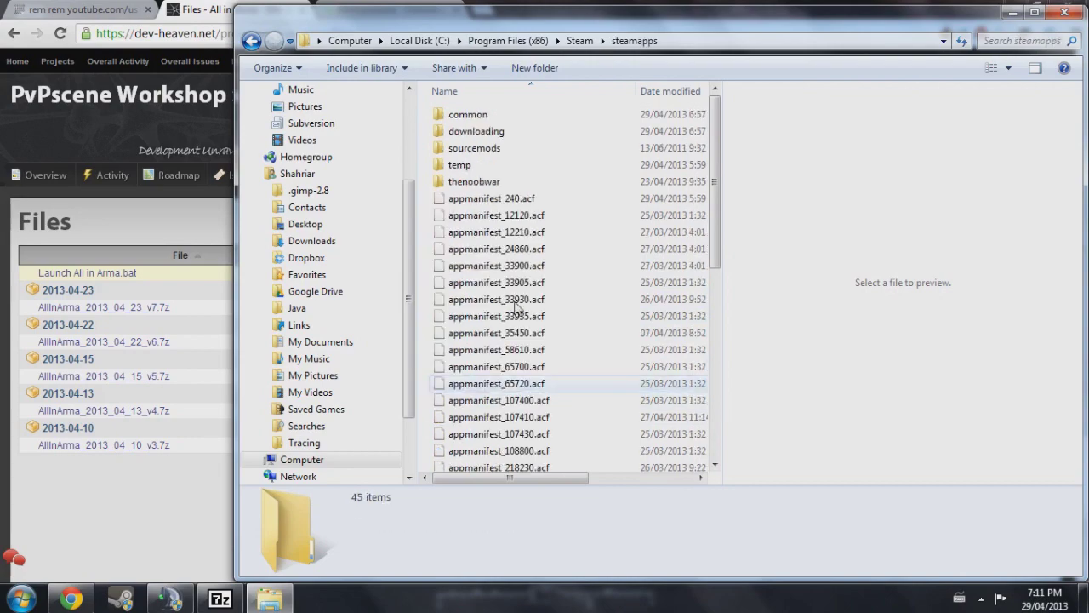
{"action": "double_click", "coordinate": [516, 115]}
{"action": "double_click", "coordinate": [513, 167]}
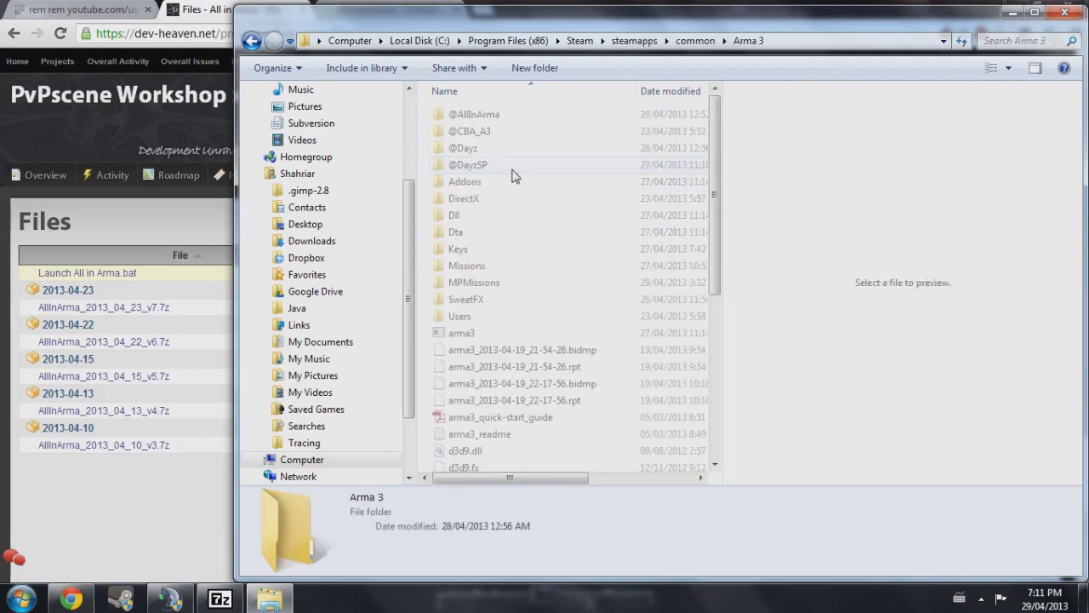
{"action": "left_click_drag", "start_coordinate": [591, 27], "coordinate": [881, 56]}
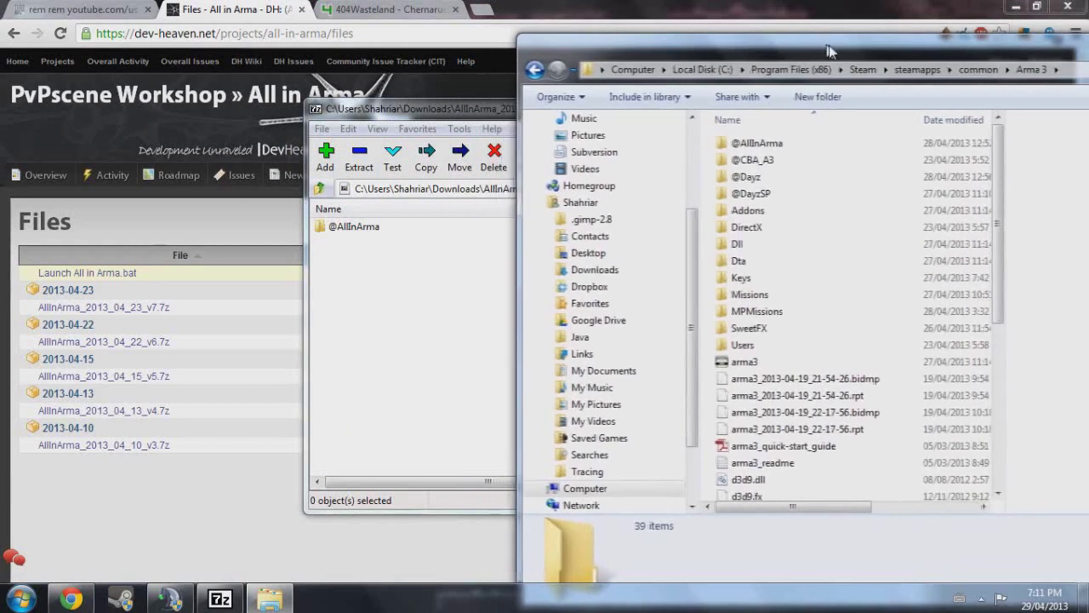
{"action": "left_click_drag", "start_coordinate": [504, 112], "coordinate": [717, 214]}
{"action": "left_click", "coordinate": [615, 387]}
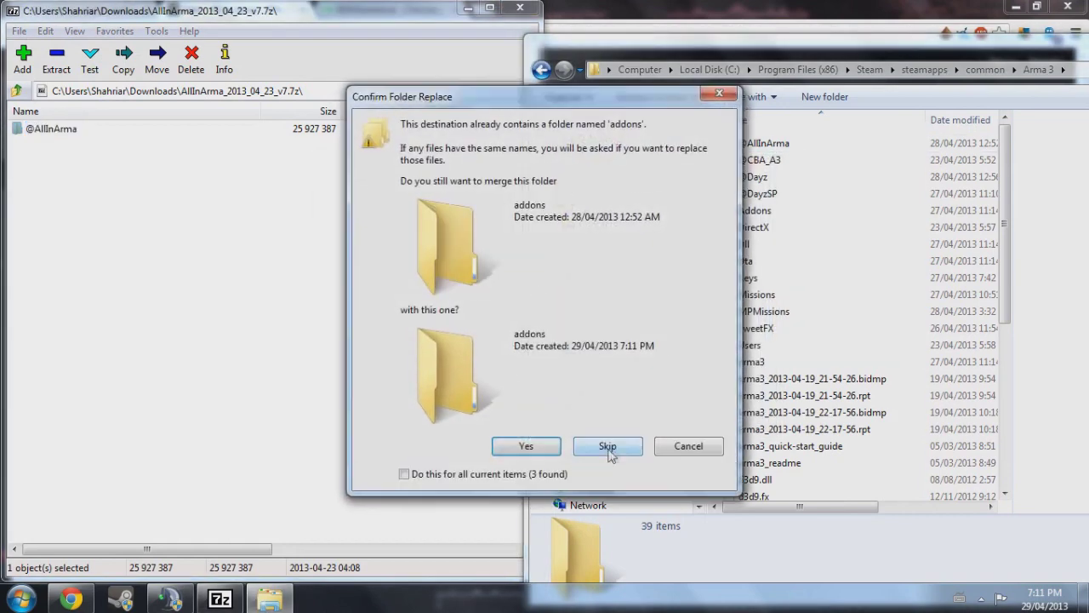
{"action": "left_click", "coordinate": [497, 445]}
{"action": "left_click", "coordinate": [502, 474]}
{"action": "left_click", "coordinate": [521, 451]}
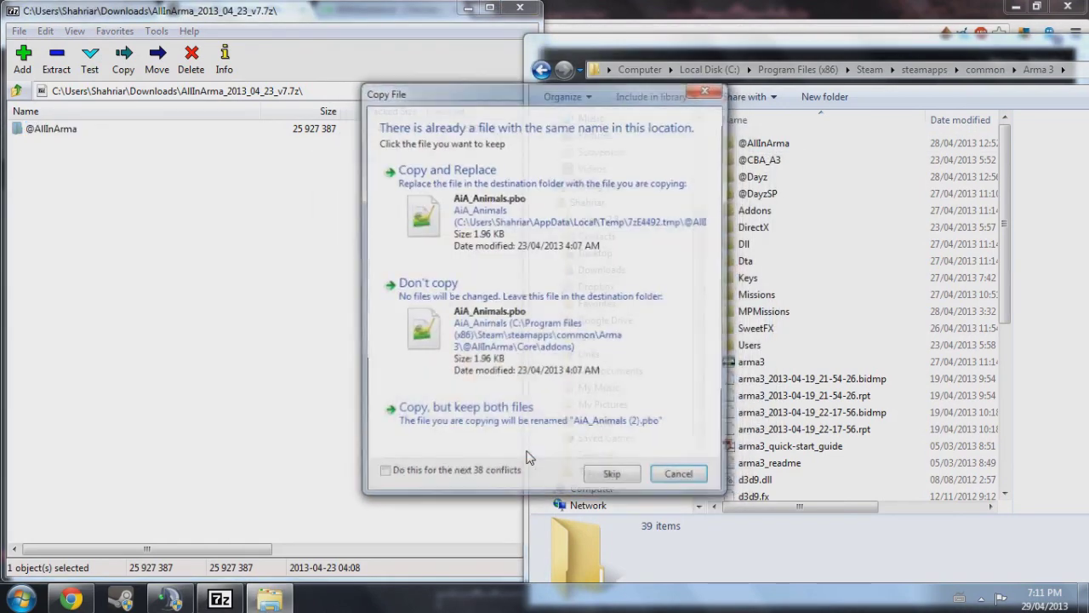
{"action": "left_click", "coordinate": [482, 479]}
{"action": "left_click", "coordinate": [487, 214]}
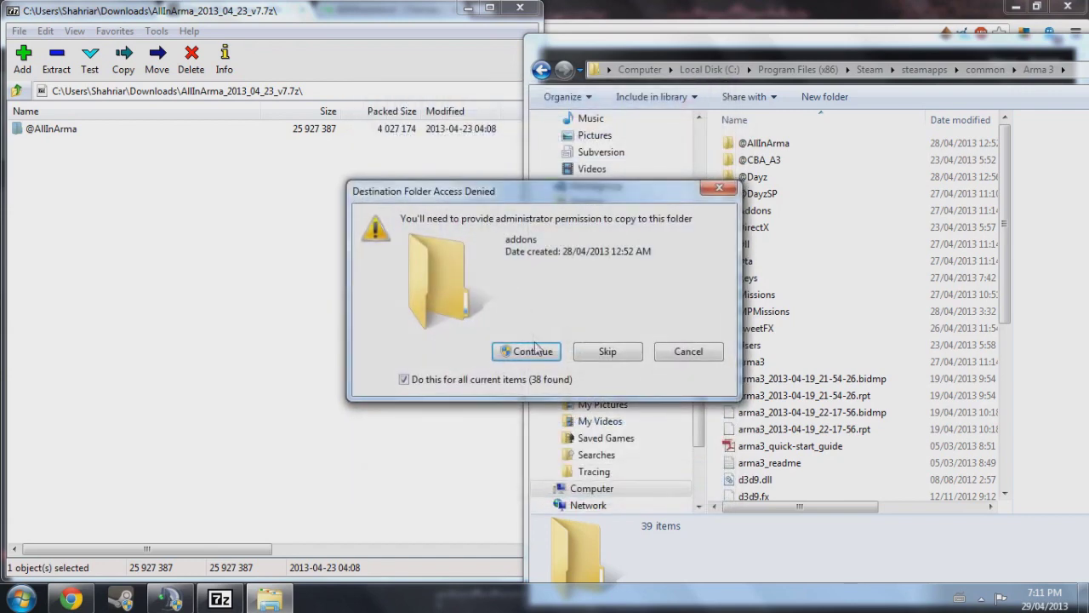
{"action": "left_click", "coordinate": [526, 350]}
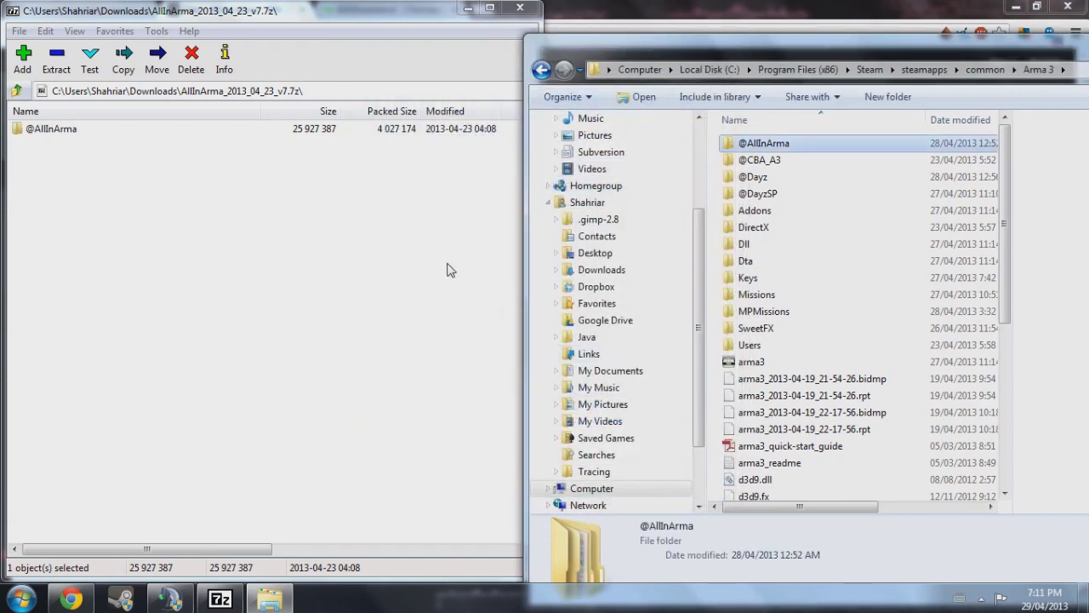
Close the archive window and minimise the Arma 3 folder window.
{"action": "left_click", "coordinate": [529, 10]}
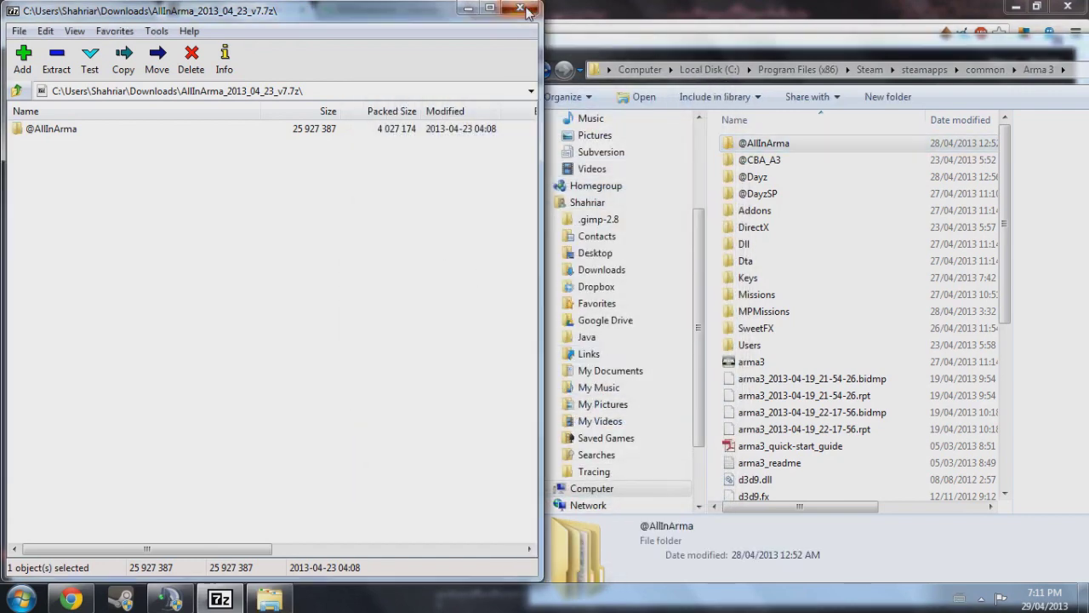
{"action": "left_click", "coordinate": [521, 8]}
{"action": "double_click", "coordinate": [858, 34]}
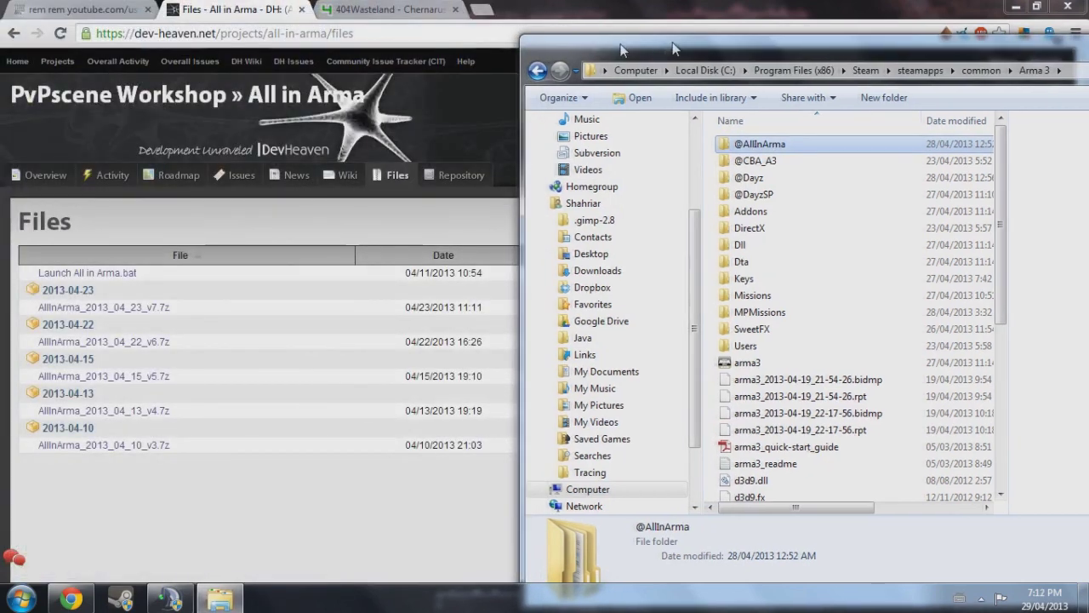
{"action": "left_click", "coordinate": [1052, 26]}
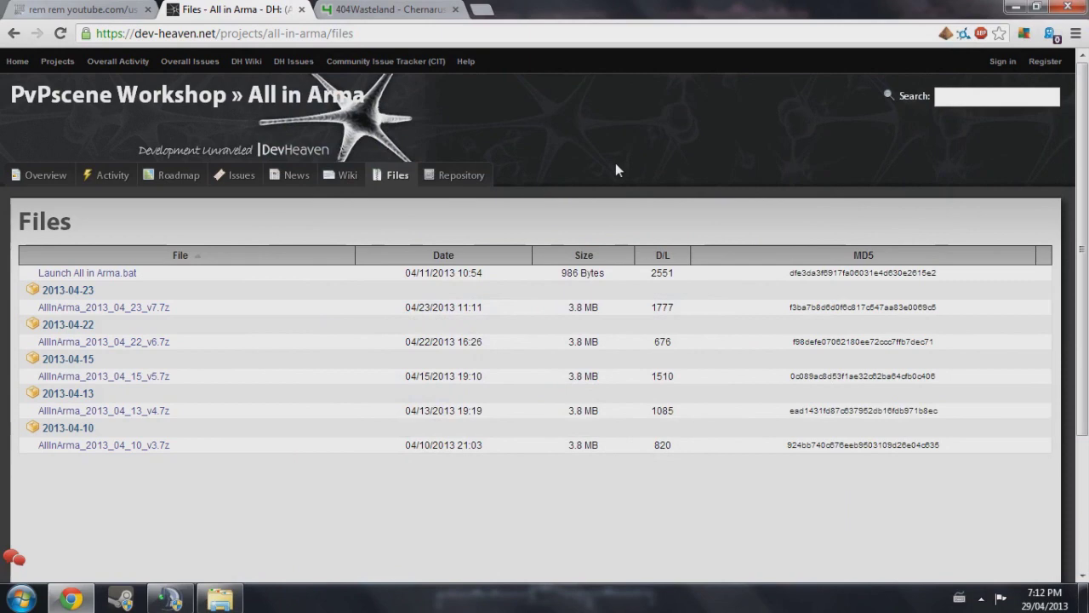
{"action": "scroll", "coordinate": [285, 178], "scroll_direction": "down", "scroll_amount": 3}
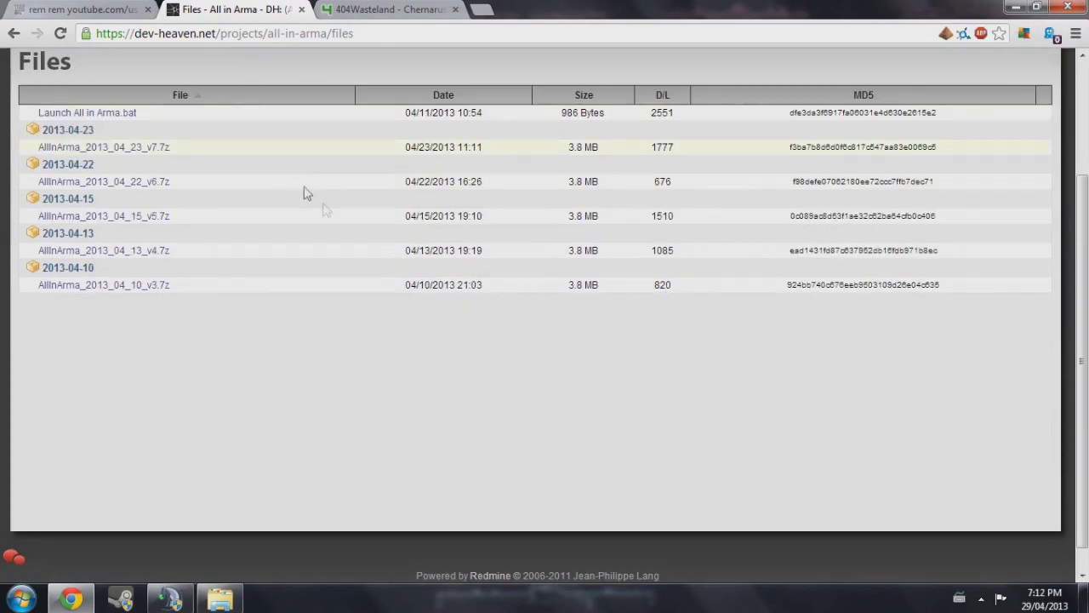
{"action": "scroll", "coordinate": [306, 190], "scroll_direction": "up", "scroll_amount": 3}
{"action": "scroll", "coordinate": [359, 222], "scroll_direction": "down", "scroll_amount": 3}
{"action": "scroll", "coordinate": [359, 223], "scroll_direction": "up", "scroll_amount": 3}
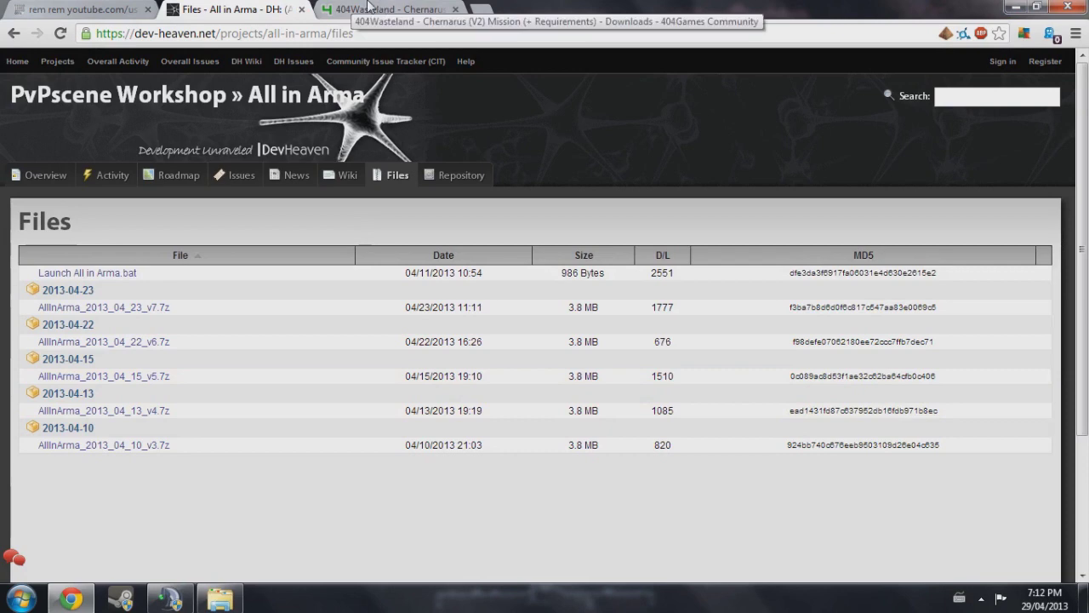
Review the Wasteland All in Arma multiplayer launch script on the Pastebin page, from the path settings to the exit line.
{"action": "left_click", "coordinate": [111, 8]}
{"action": "scroll", "coordinate": [310, 335], "scroll_direction": "up", "scroll_amount": 1}
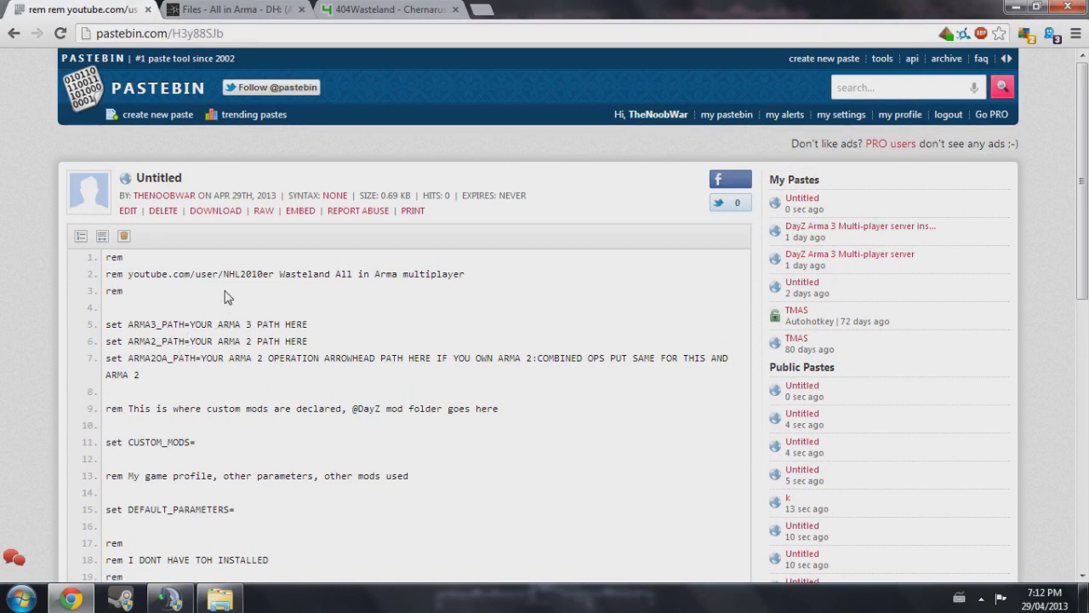
{"action": "scroll", "coordinate": [228, 247], "scroll_direction": "down", "scroll_amount": 2}
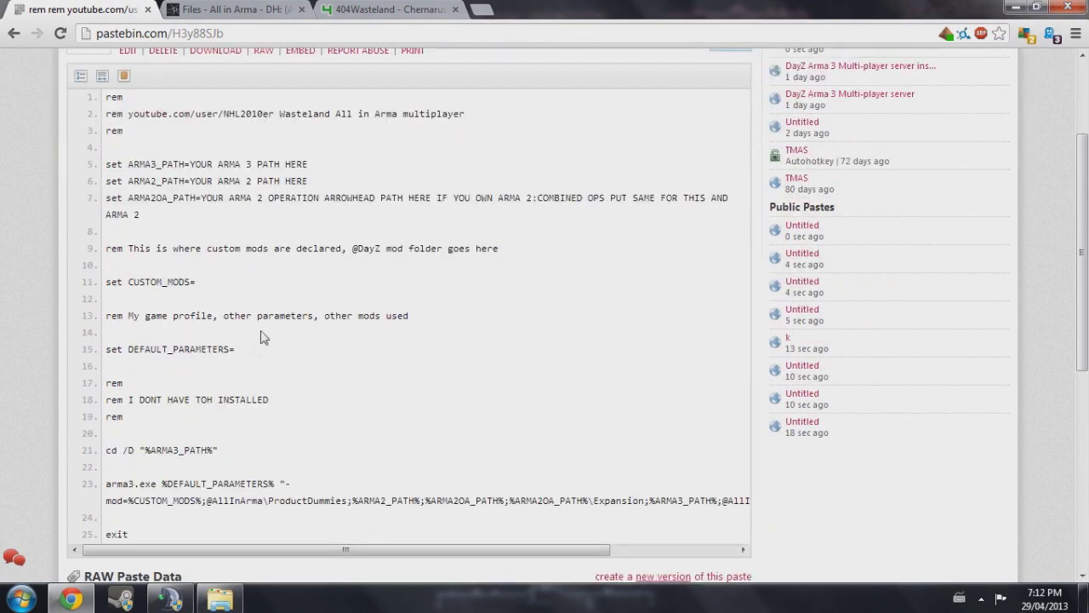
{"action": "scroll", "coordinate": [229, 381], "scroll_direction": "up", "scroll_amount": 2}
{"action": "scroll", "coordinate": [208, 470], "scroll_direction": "down", "scroll_amount": 3}
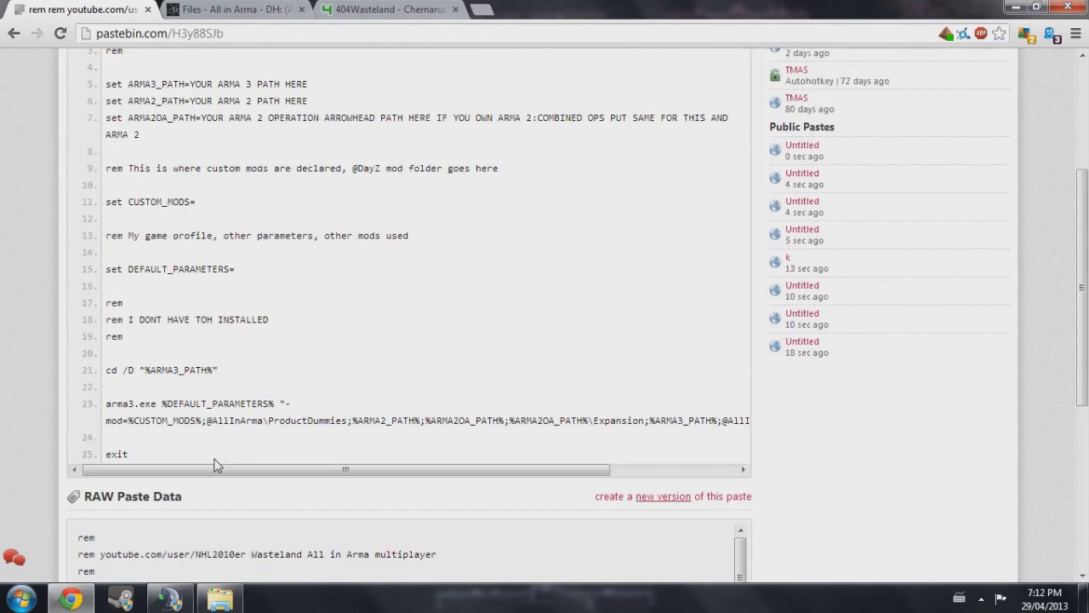
{"action": "left_click_drag", "start_coordinate": [283, 474], "coordinate": [242, 478]}
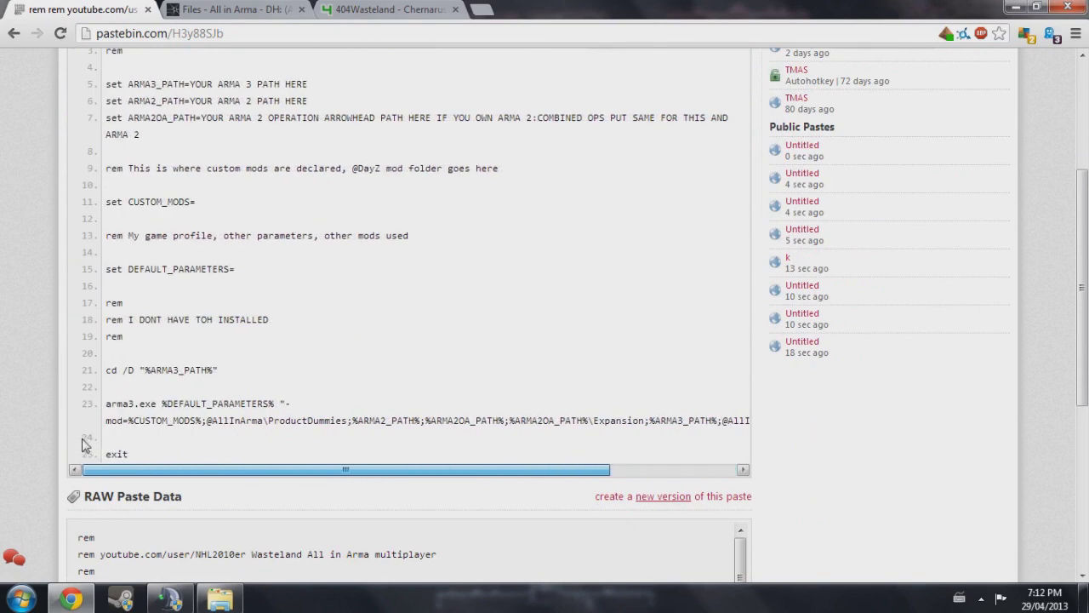
{"action": "scroll", "coordinate": [195, 353], "scroll_direction": "up", "scroll_amount": 3}
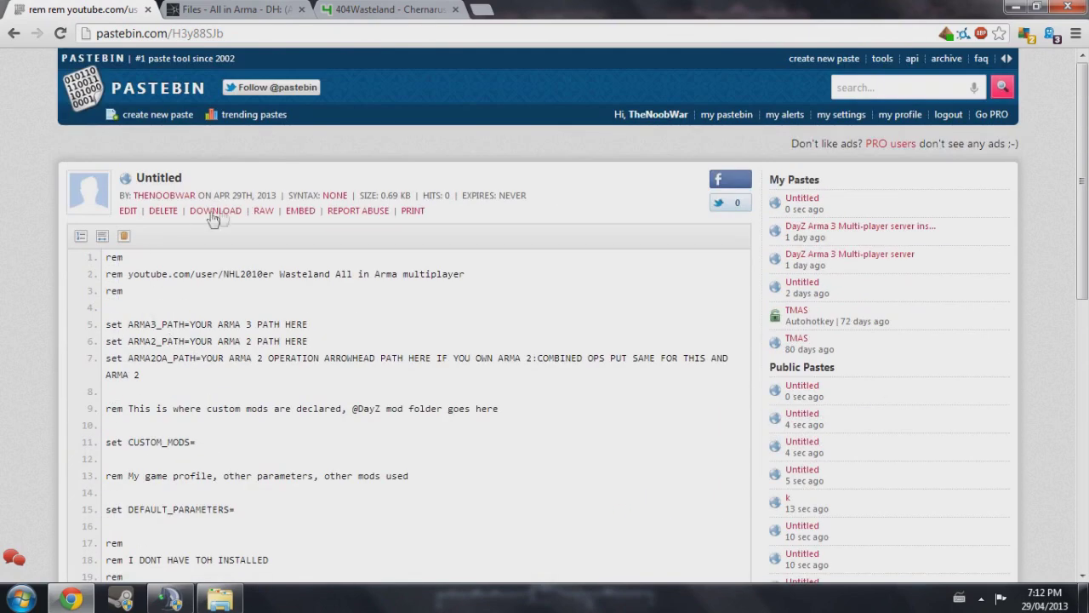
Open the raw version of the paste and copy the whole launch script.
{"action": "left_click", "coordinate": [264, 211]}
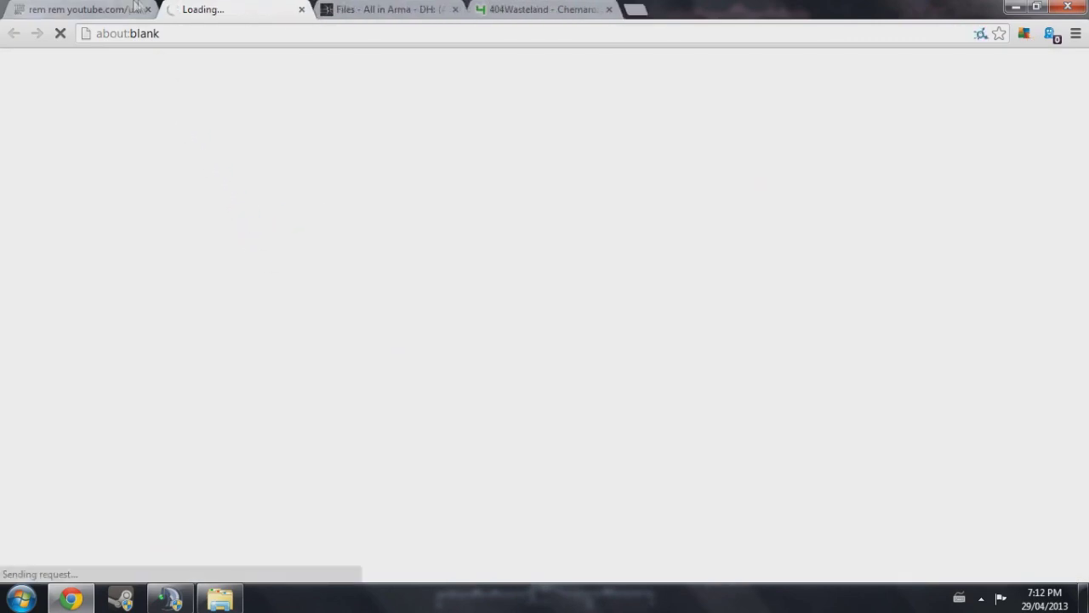
{"action": "left_click_drag", "start_coordinate": [33, 381], "coordinate": [6, 61]}
{"action": "left_click", "coordinate": [61, 112]}
{"action": "right_click", "coordinate": [61, 112]}
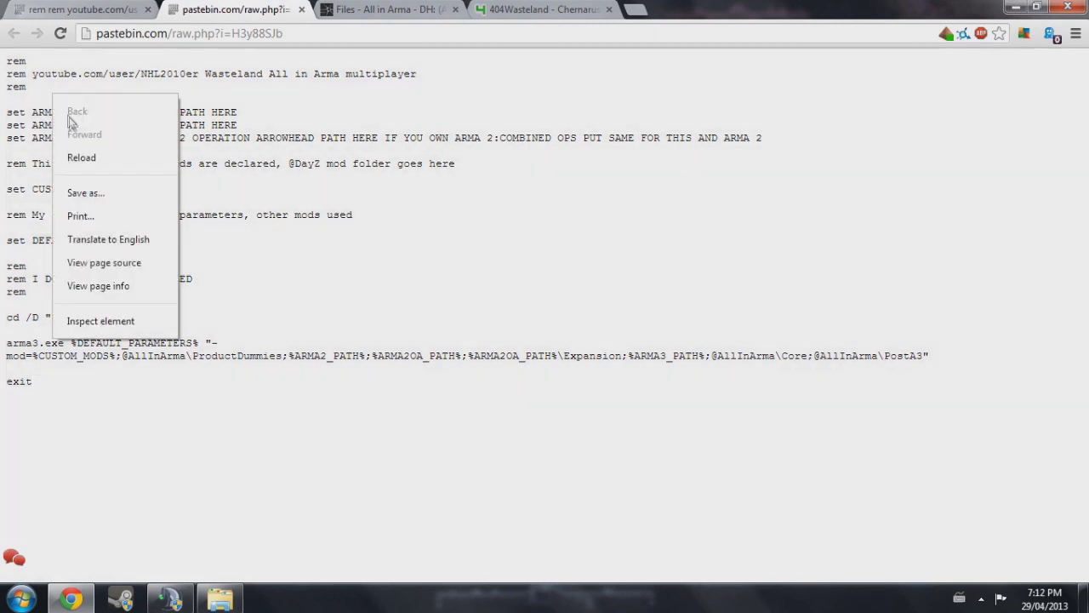
{"action": "key", "text": "Escape"}
{"action": "left_click_drag", "start_coordinate": [6, 58], "coordinate": [172, 374]}
{"action": "right_click", "coordinate": [103, 240]}
{"action": "left_click", "coordinate": [126, 257]}
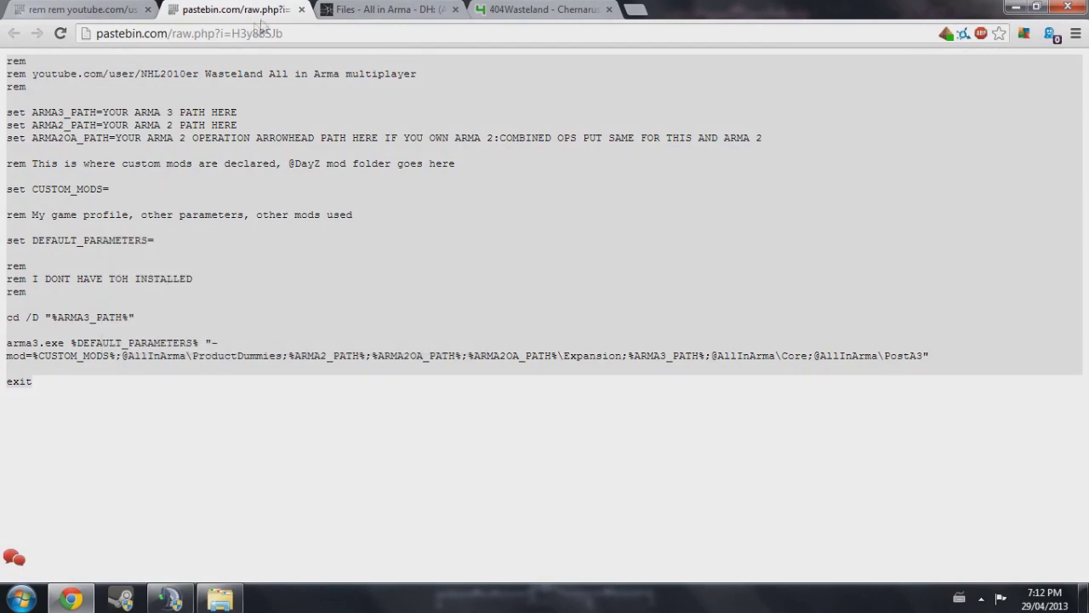
Close the Pastebin tabs and minimise the browser window.
{"action": "left_click", "coordinate": [301, 9]}
{"action": "left_click", "coordinate": [146, 10]}
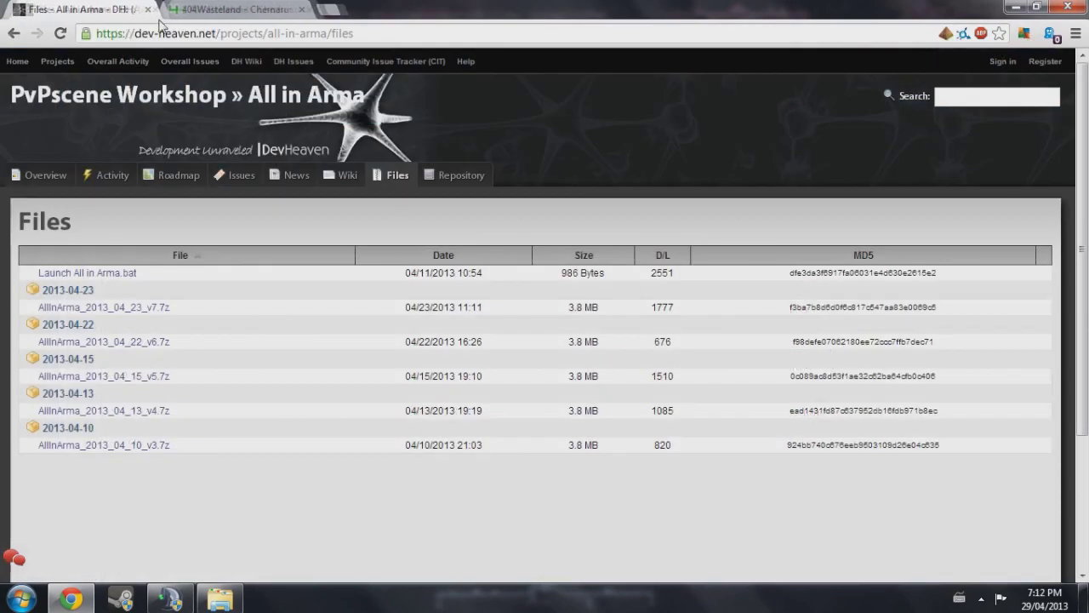
{"action": "left_click", "coordinate": [146, 9]}
{"action": "left_click", "coordinate": [1015, 6]}
Create a new text document on the desktop, keeping its default name.
{"action": "right_click", "coordinate": [568, 188]}
{"action": "mouse_move", "coordinate": [595, 388]}
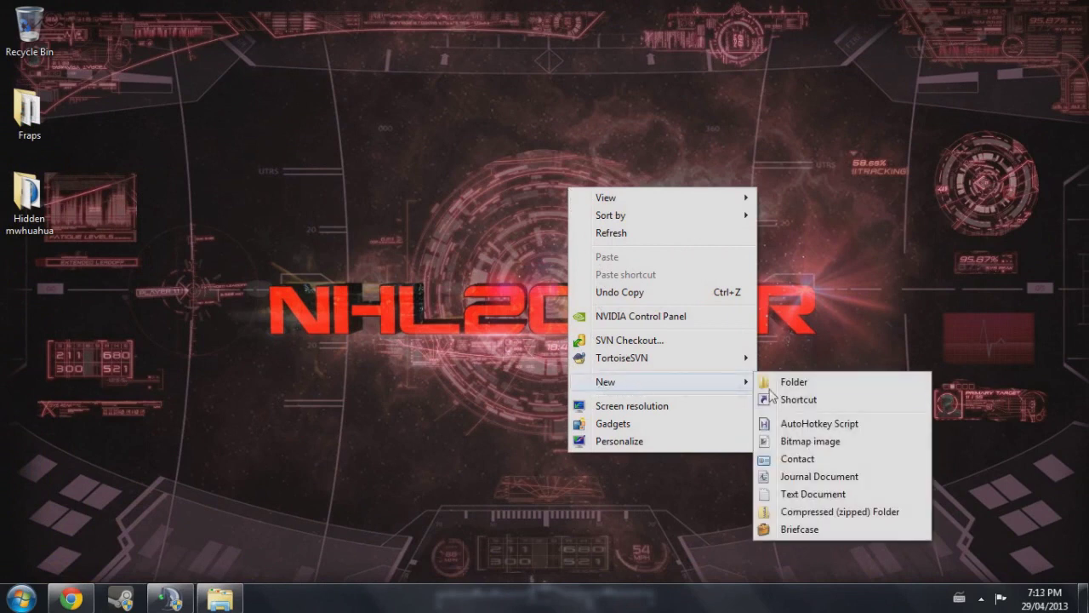
{"action": "left_click", "coordinate": [813, 493]}
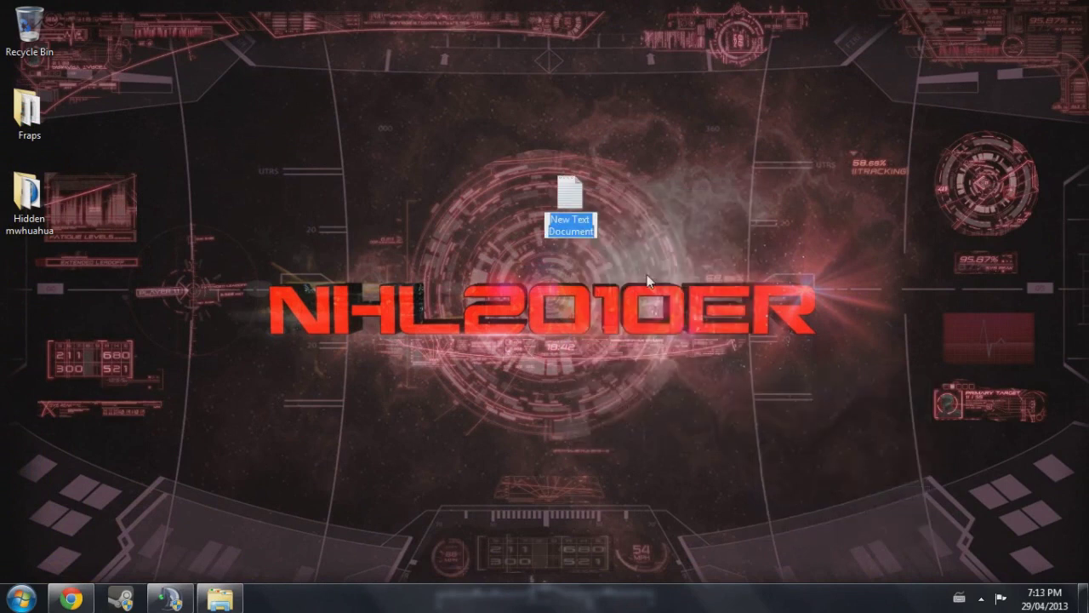
{"action": "left_click", "coordinate": [562, 193]}
Open the new desktop text document for editing in Notepad++.
{"action": "right_click", "coordinate": [562, 192]}
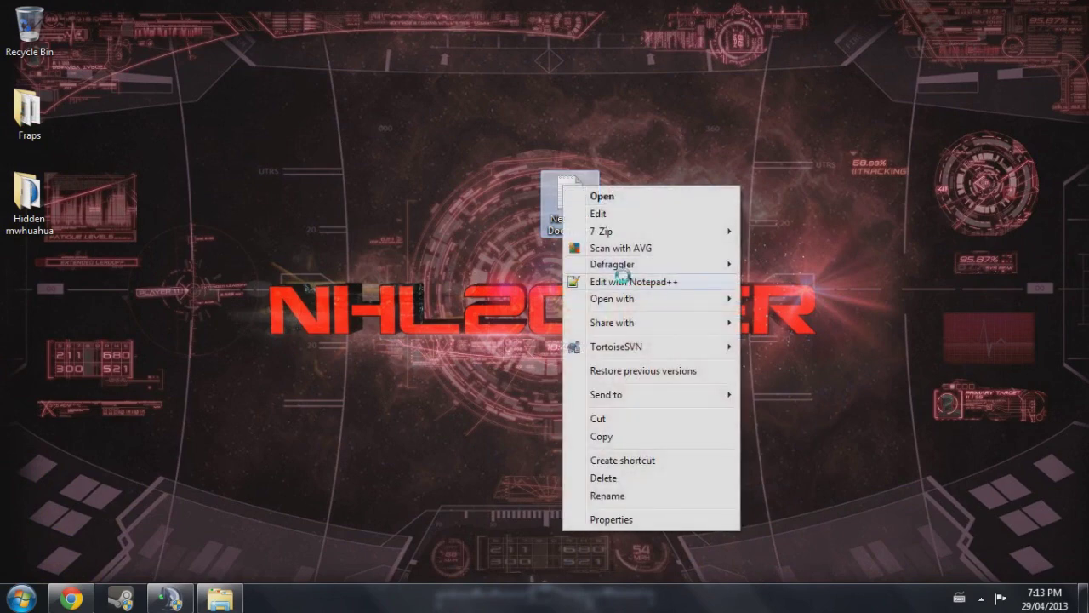
{"action": "left_click", "coordinate": [622, 281]}
{"action": "left_click", "coordinate": [656, 360]}
{"action": "right_click", "coordinate": [577, 209]}
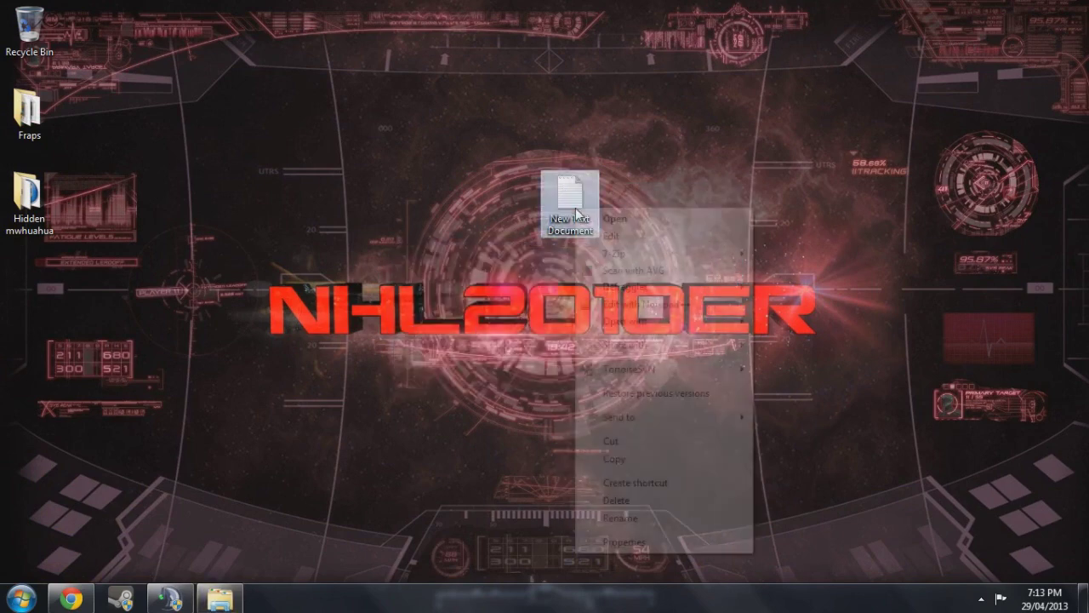
{"action": "mouse_move", "coordinate": [658, 329]}
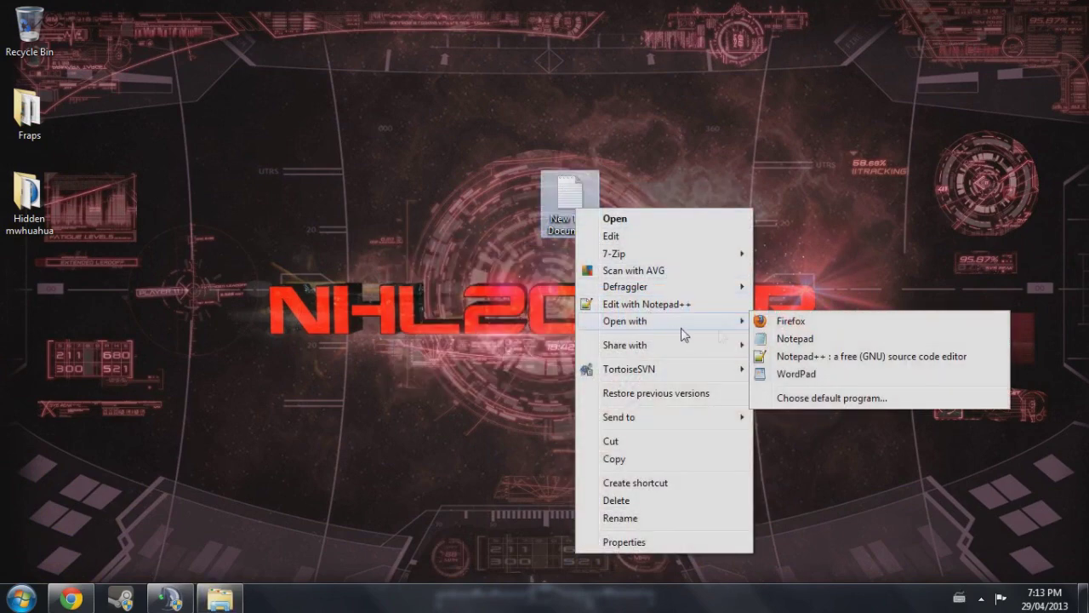
{"action": "left_click", "coordinate": [842, 356]}
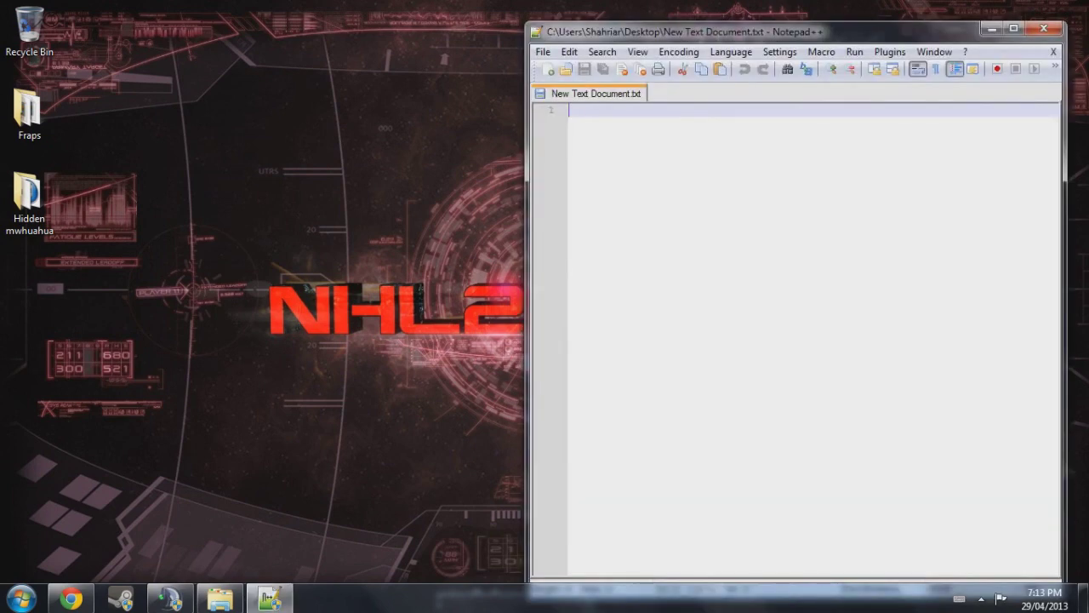
Paste the copied launch script into the empty text document and widen the editor window to show its long lines.
{"action": "right_click", "coordinate": [644, 257]}
{"action": "left_click", "coordinate": [686, 294]}
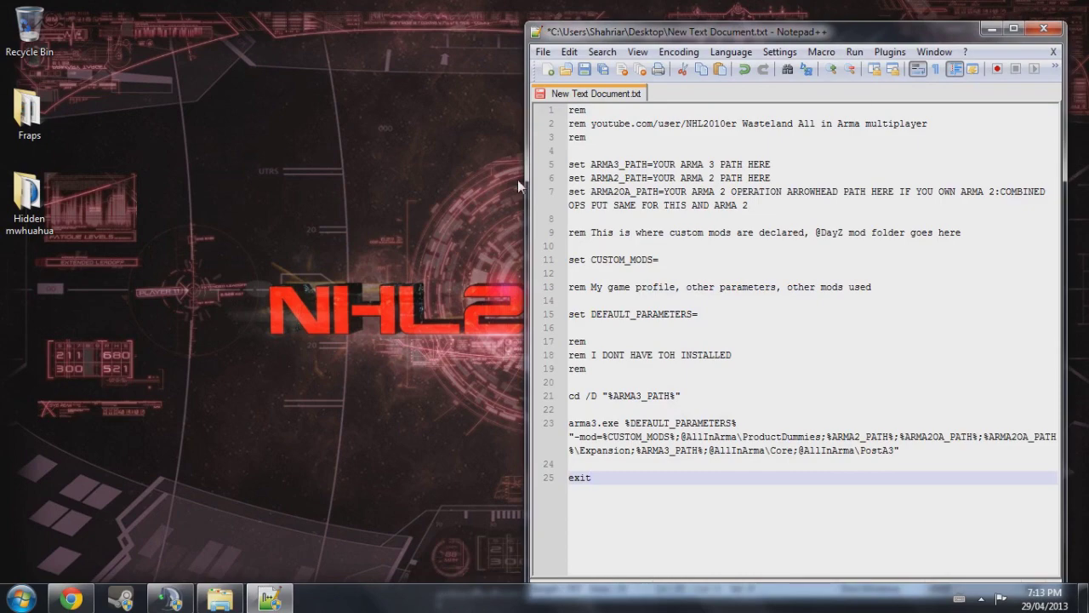
{"action": "left_click_drag", "start_coordinate": [528, 181], "coordinate": [123, 174]}
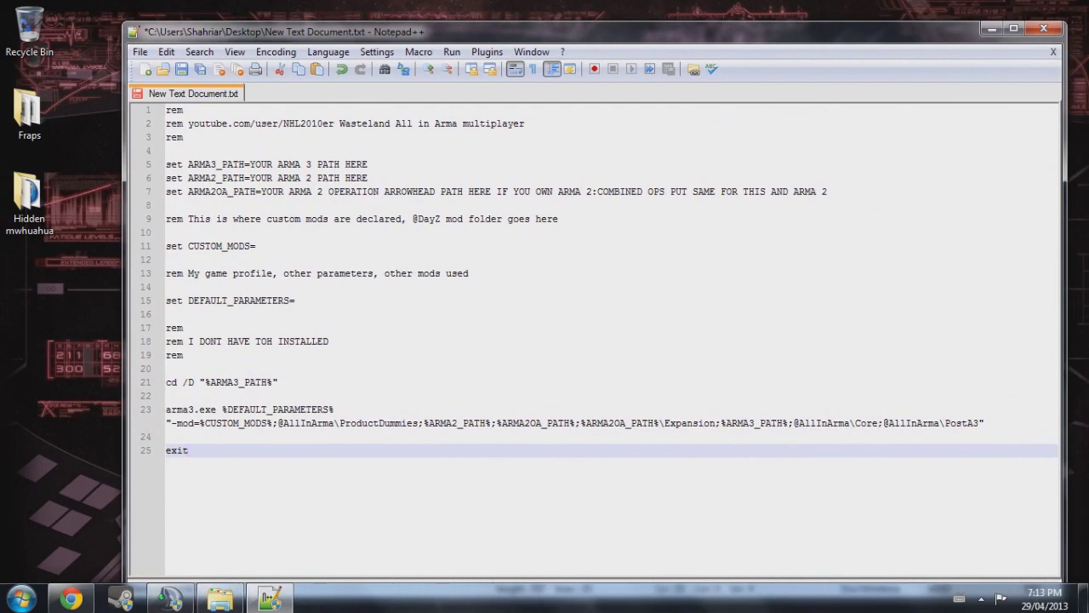
Bring up the Arma 3 folder window and arrange it side by side with the Notepad++ window.
{"action": "mouse_move", "coordinate": [220, 601]}
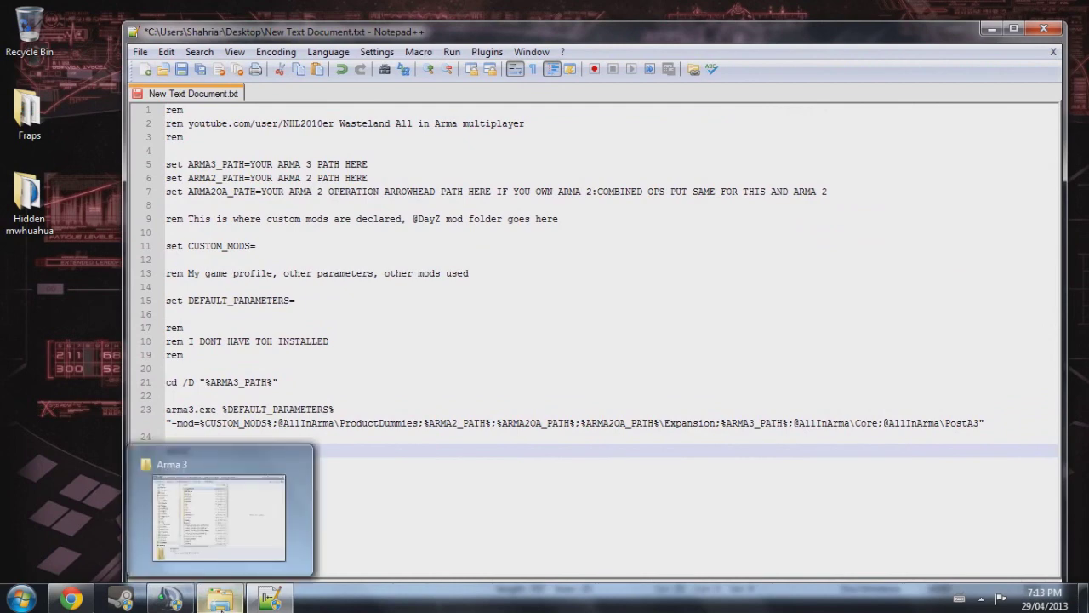
{"action": "left_click", "coordinate": [219, 510]}
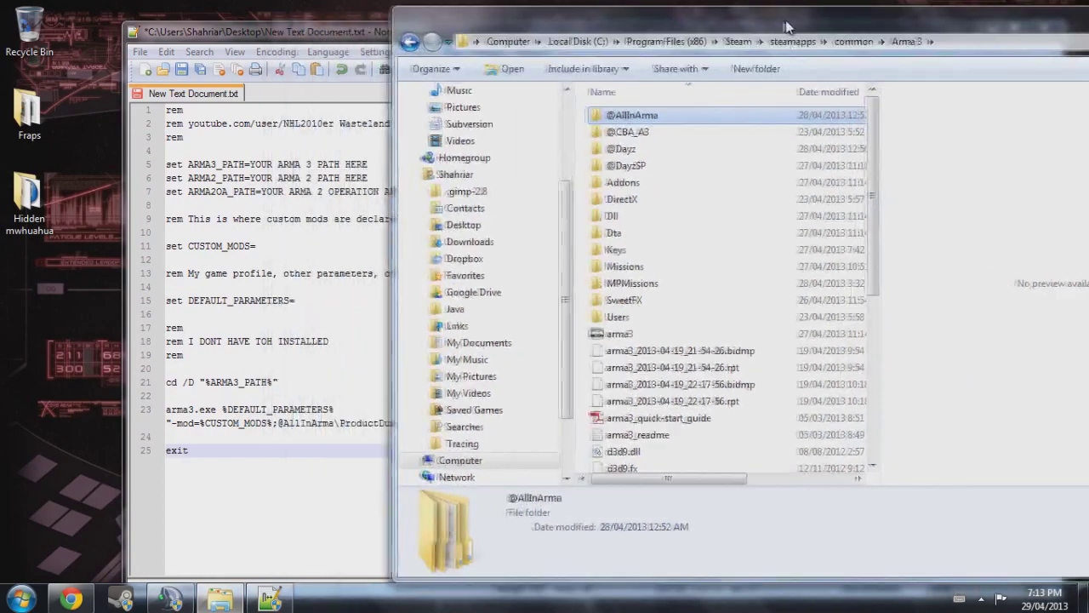
{"action": "left_click_drag", "start_coordinate": [749, 26], "coordinate": [1088, 30]}
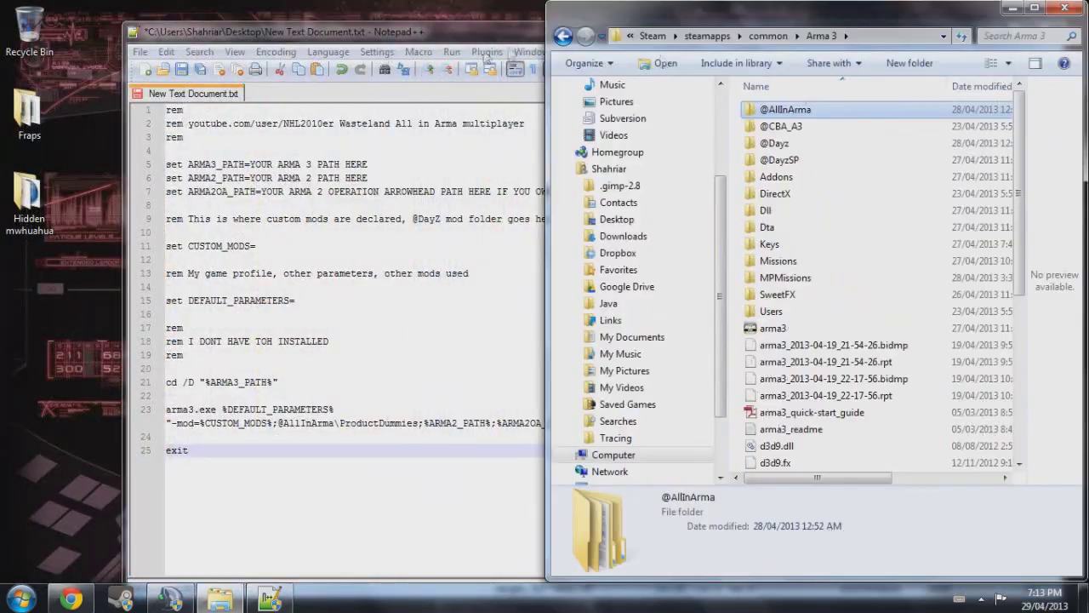
{"action": "left_click", "coordinate": [480, 35]}
{"action": "left_click_drag", "start_coordinate": [481, 36], "coordinate": [1, 34]}
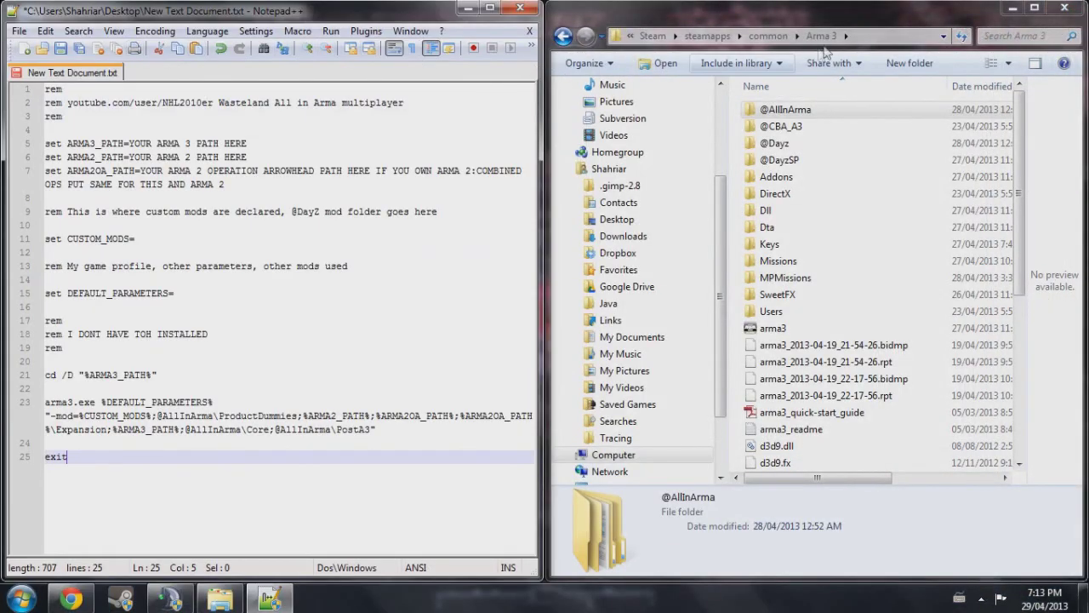
Replace the ARMA3_PATH placeholder with the copied folder path C:\Program Files (x86)\Steam\steamapps\common\Arma 3.
{"action": "left_click", "coordinate": [893, 36]}
{"action": "right_click", "coordinate": [894, 35]}
{"action": "left_click", "coordinate": [919, 88]}
{"action": "left_click_drag", "start_coordinate": [248, 143], "coordinate": [136, 143]}
{"action": "right_click", "coordinate": [149, 147]}
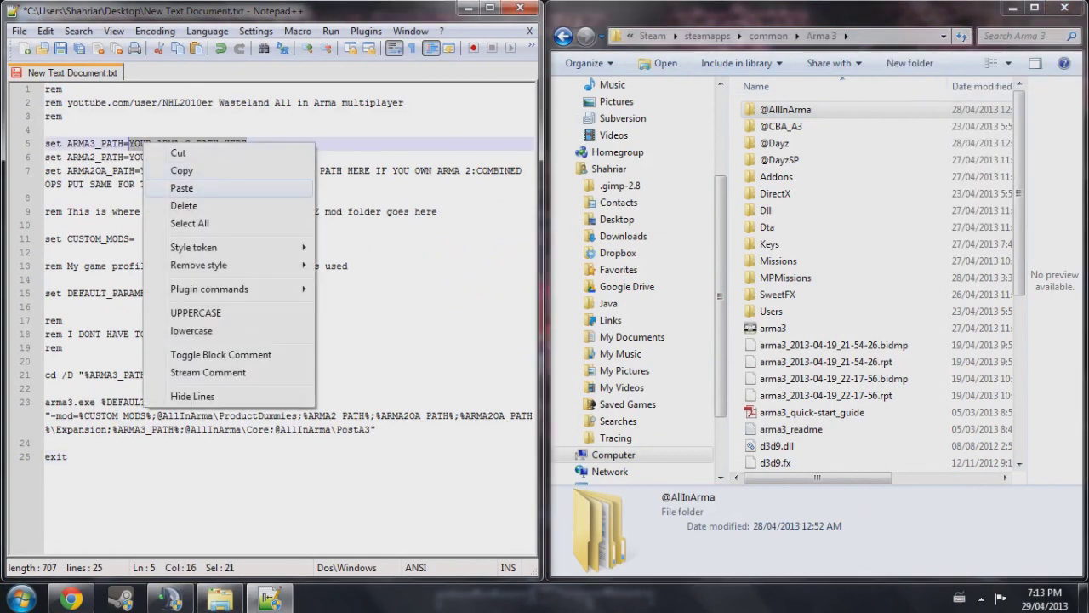
{"action": "left_click", "coordinate": [166, 187]}
Open the arma 2 folder under common and replace the ARMA2_PATH placeholder with its path, C:\Program Files (x86)\Steam\steamapps\common\arma 2.
{"action": "left_click", "coordinate": [768, 36]}
{"action": "double_click", "coordinate": [775, 109]}
{"action": "left_click", "coordinate": [898, 41]}
{"action": "right_click", "coordinate": [898, 41]}
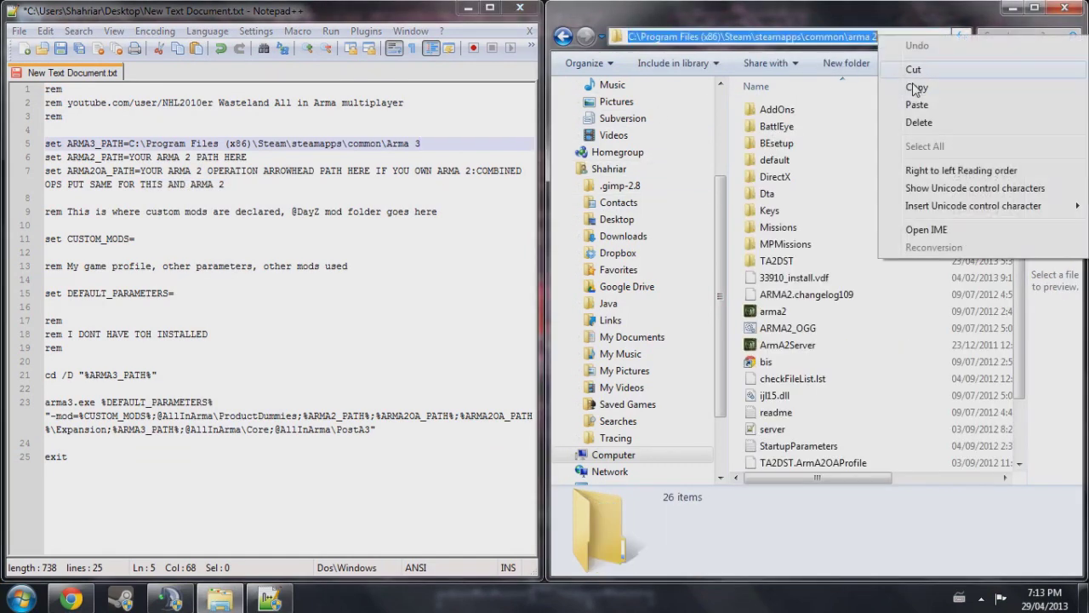
{"action": "left_click", "coordinate": [915, 88]}
{"action": "left_click_drag", "start_coordinate": [247, 156], "coordinate": [129, 157]}
{"action": "right_click", "coordinate": [146, 160]}
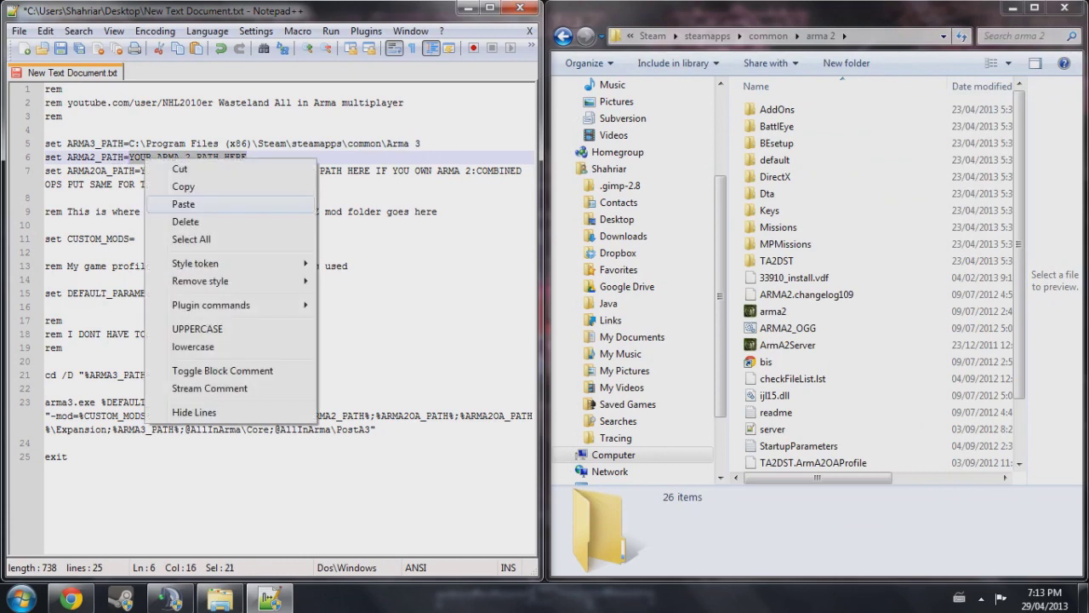
{"action": "left_click", "coordinate": [183, 204]}
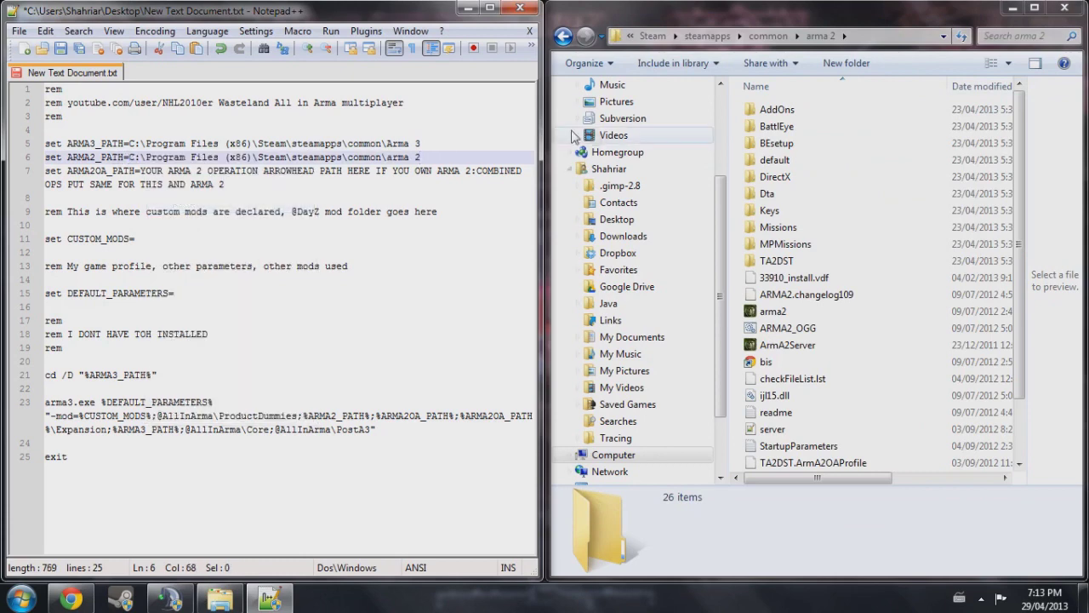
Open the arma 2 operation arrowhead folder under common and replace the whole ARMA2OA_PATH placeholder with its copied path.
{"action": "left_click", "coordinate": [768, 35]}
{"action": "double_click", "coordinate": [800, 143]}
{"action": "left_click", "coordinate": [911, 39]}
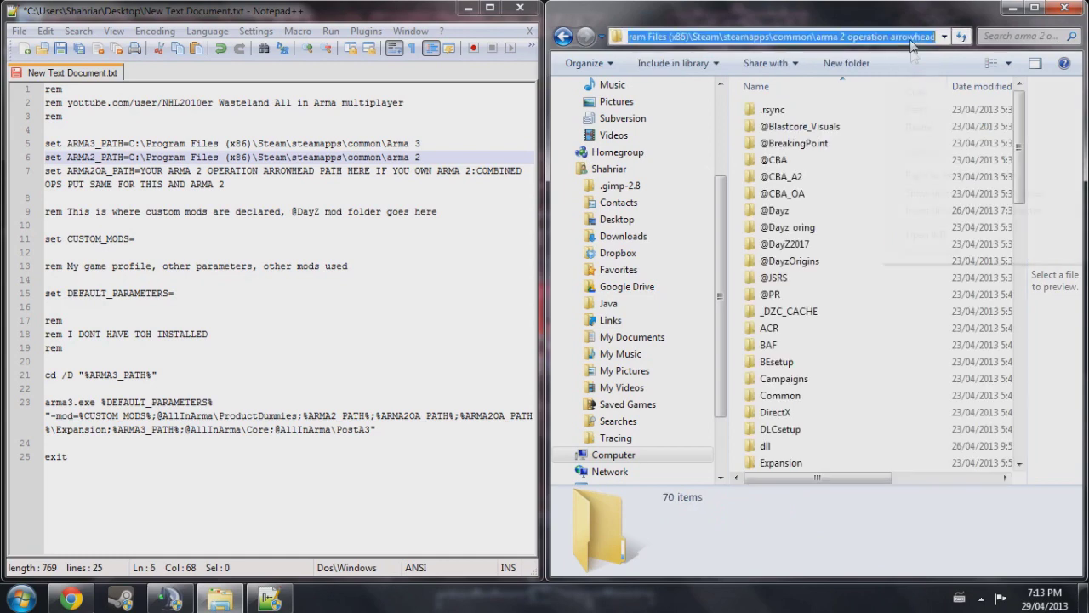
{"action": "left_click", "coordinate": [920, 128]}
{"action": "left_click_drag", "start_coordinate": [225, 184], "coordinate": [140, 170]}
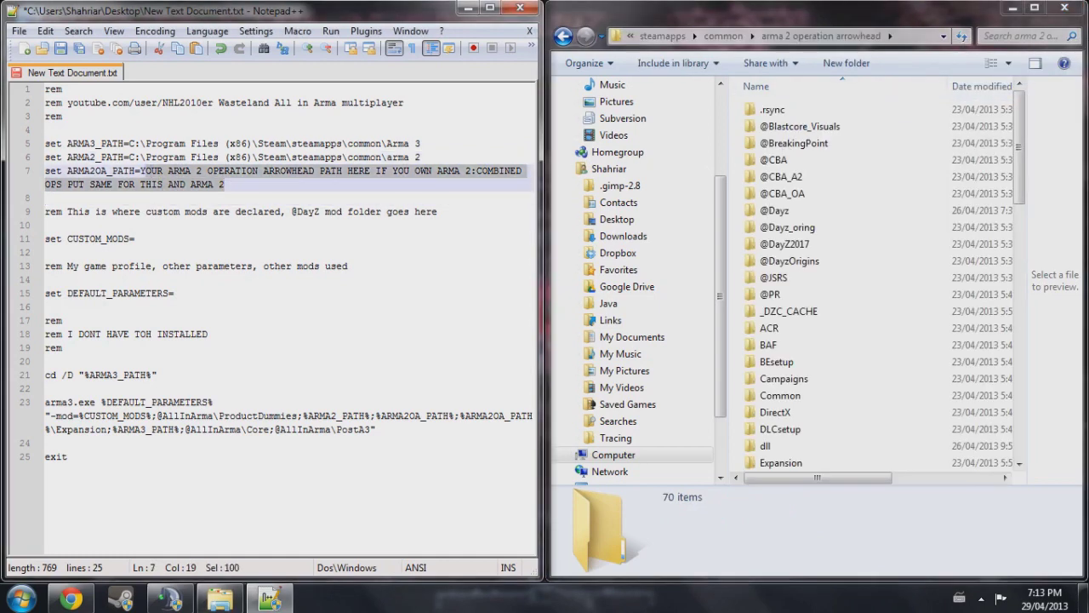
{"action": "right_click", "coordinate": [240, 174]}
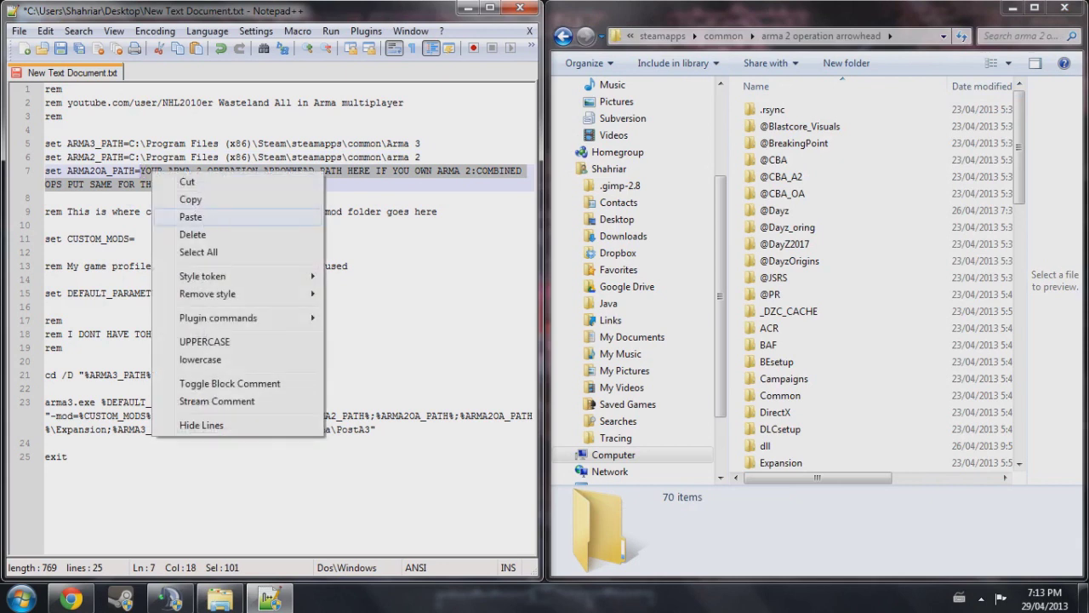
{"action": "left_click", "coordinate": [255, 216]}
{"action": "left_click", "coordinate": [196, 171]}
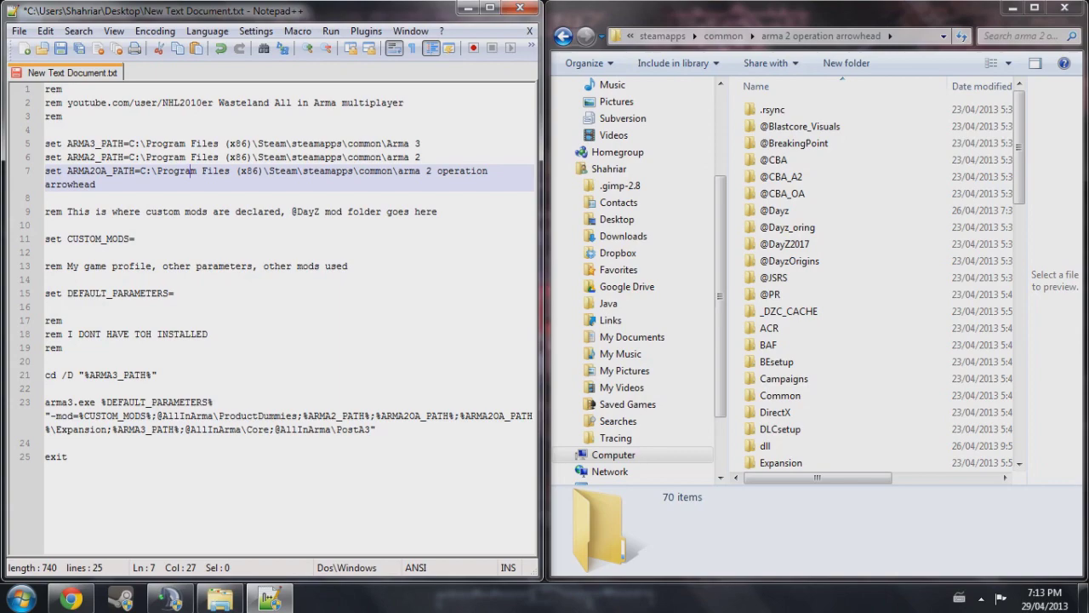
Save the script to the desktop as "Wasteland All in Arma.bat" with file type All types, and close Notepad++.
{"action": "left_click", "coordinate": [19, 31]}
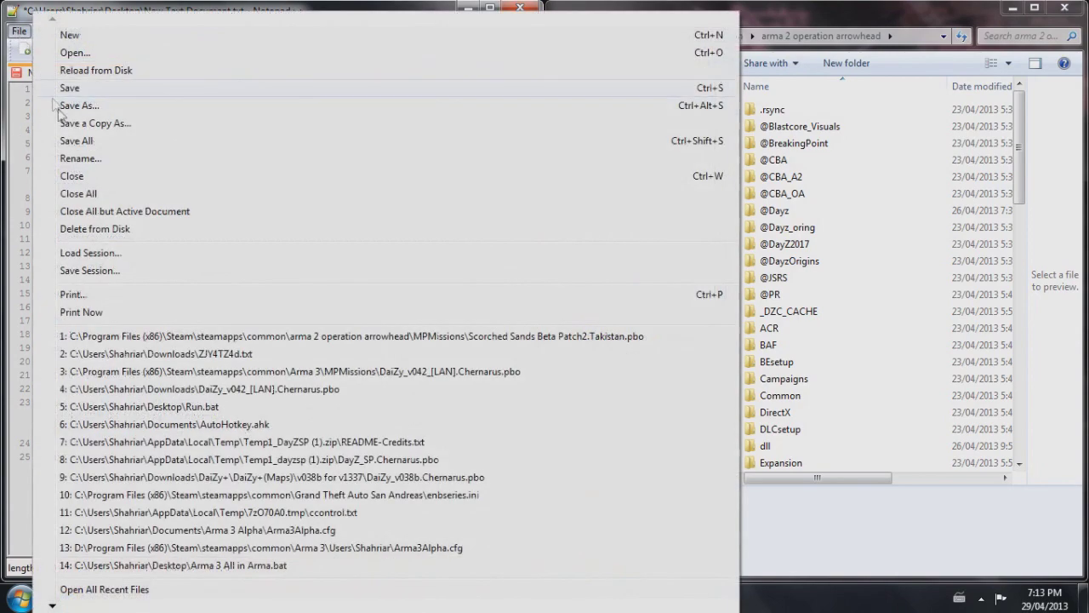
{"action": "left_click", "coordinate": [85, 106]}
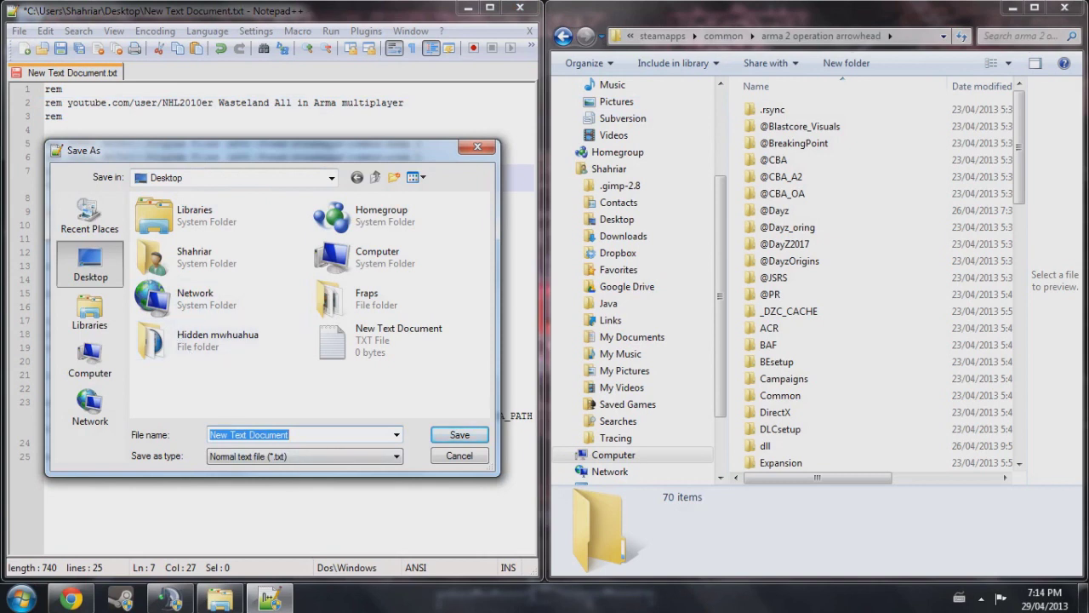
{"action": "type", "text": "Wasteland All in Arma.bat"}
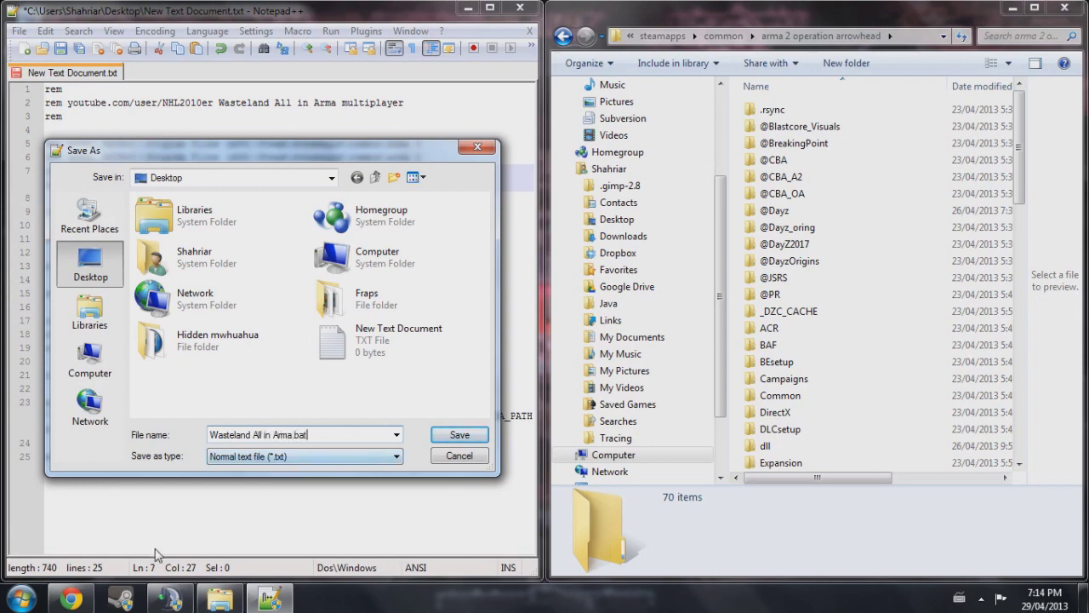
{"action": "left_click", "coordinate": [216, 460]}
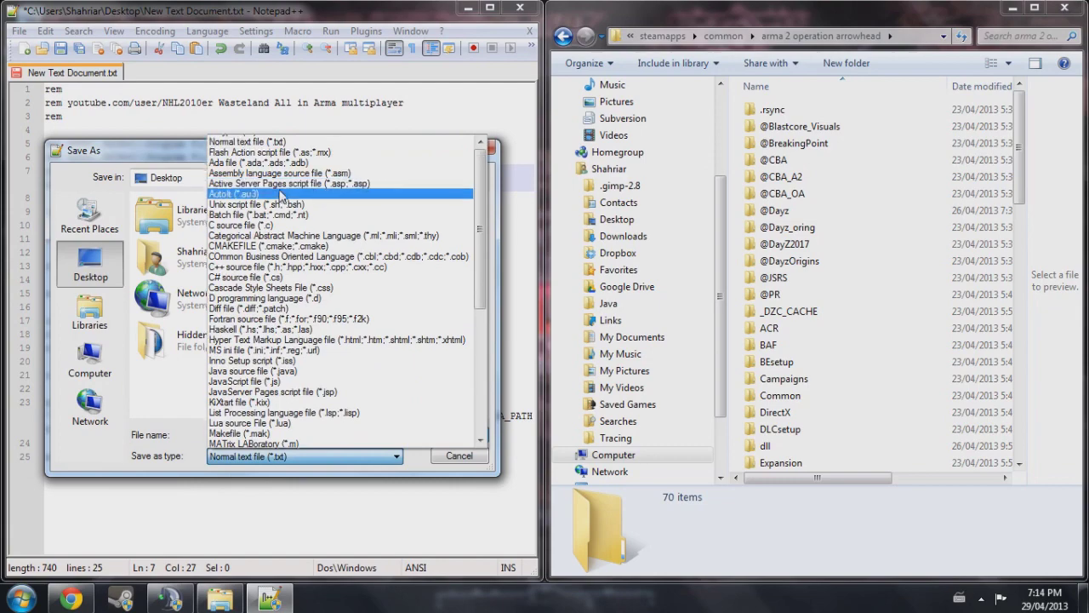
{"action": "scroll", "coordinate": [277, 213], "scroll_direction": "up", "scroll_amount": 1}
{"action": "left_click", "coordinate": [276, 141]}
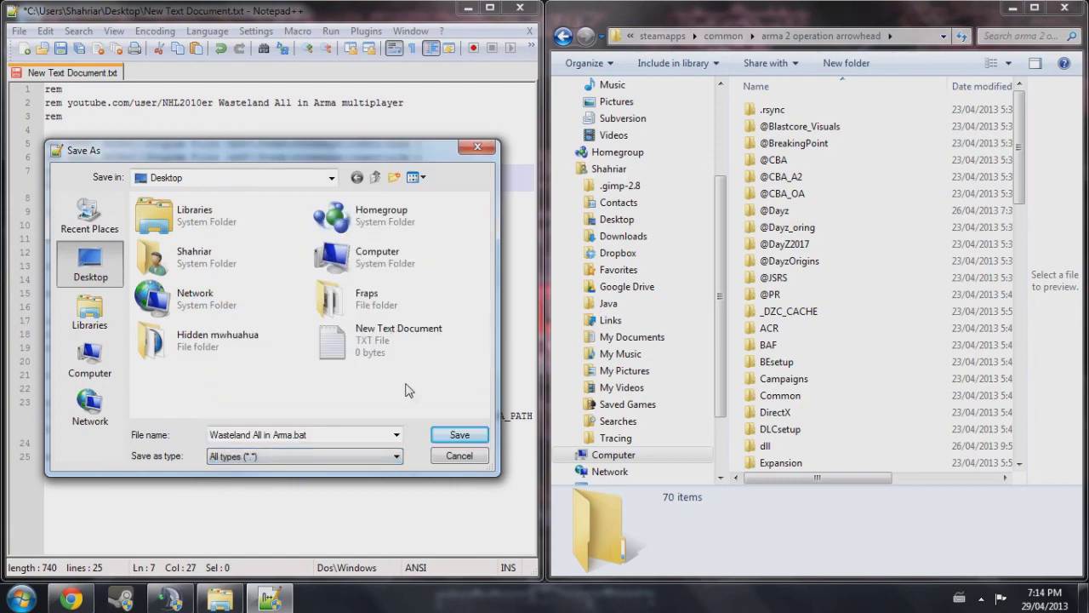
{"action": "left_click", "coordinate": [464, 433]}
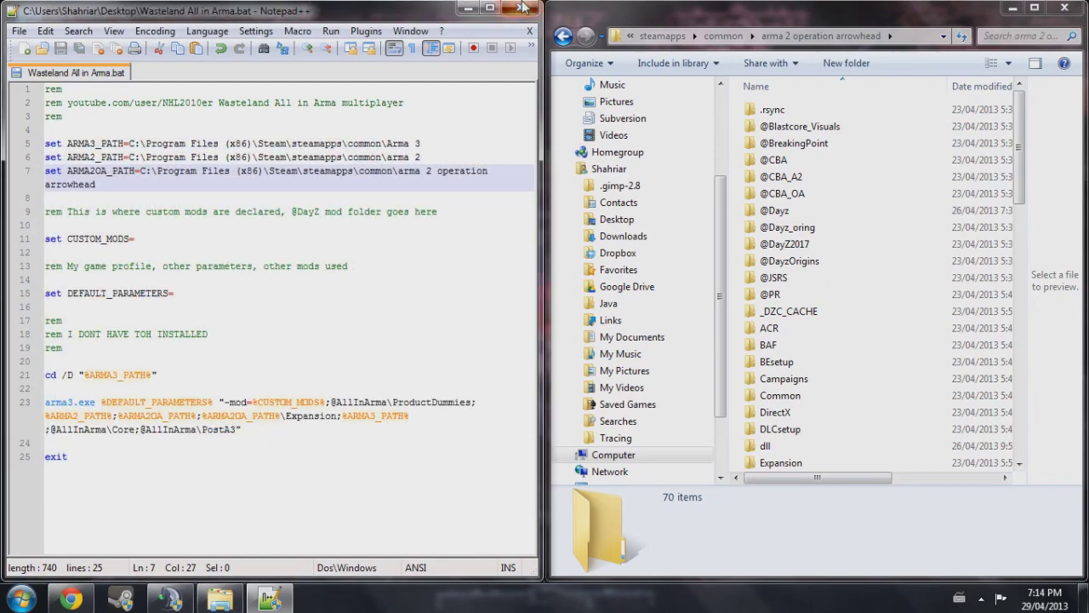
{"action": "left_click", "coordinate": [522, 8]}
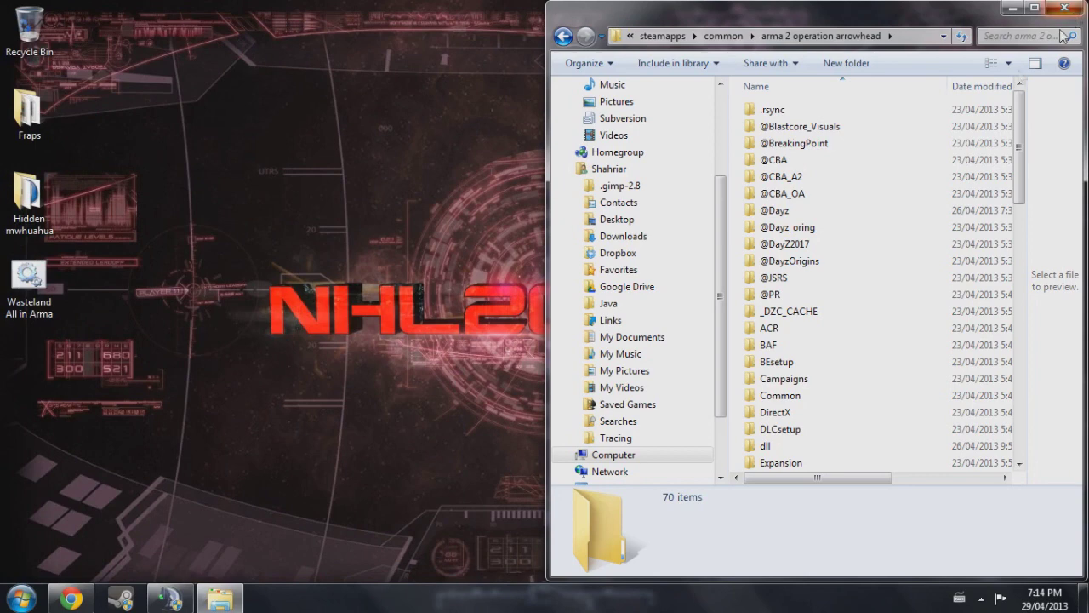
Go back to the common folder and open the MPMissions folder inside Arma 3.
{"action": "left_click", "coordinate": [726, 37]}
{"action": "double_click", "coordinate": [737, 228]}
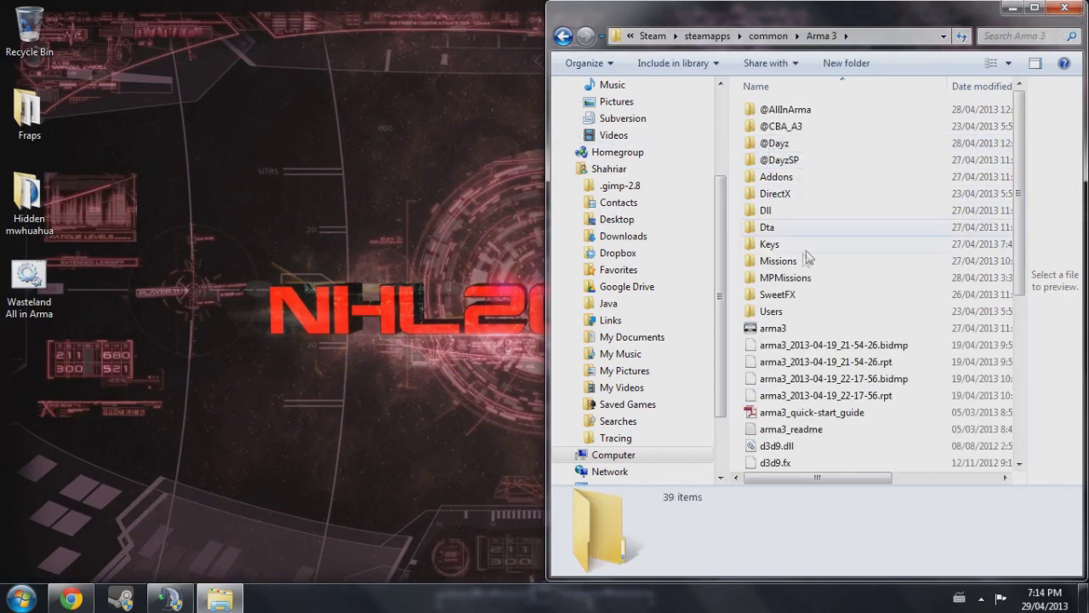
{"action": "double_click", "coordinate": [785, 277]}
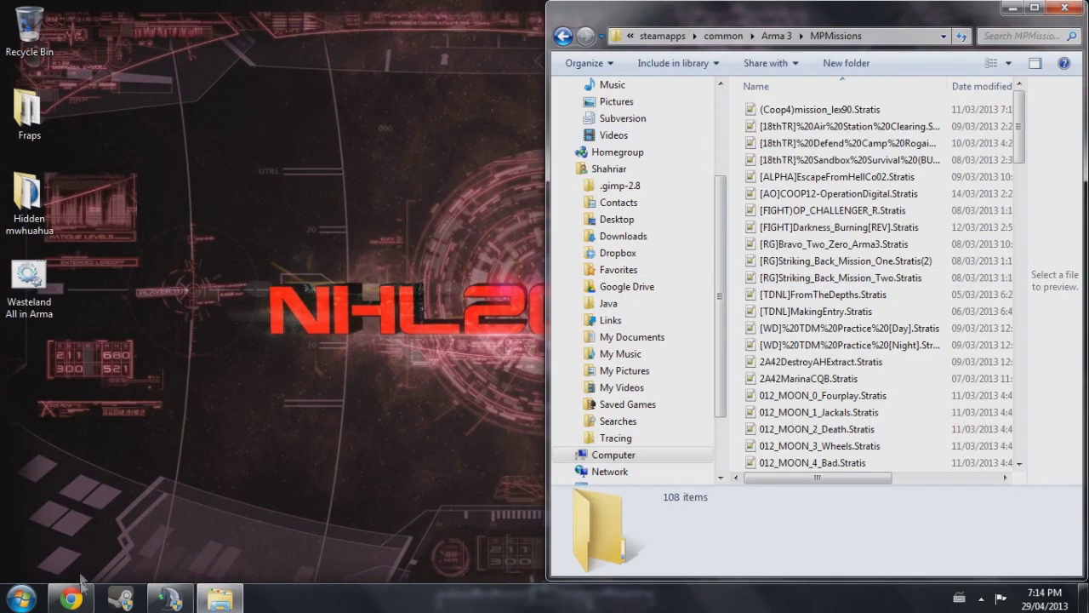
Switch to Chrome and download the Chernarus 2.9c Standalone Version mission file from the 404Wasteland requirements topic.
{"action": "left_click", "coordinate": [71, 598]}
{"action": "scroll", "coordinate": [249, 407], "scroll_direction": "up", "scroll_amount": 5}
{"action": "scroll", "coordinate": [249, 407], "scroll_direction": "up", "scroll_amount": 1}
{"action": "scroll", "coordinate": [247, 400], "scroll_direction": "down", "scroll_amount": 5}
{"action": "scroll", "coordinate": [253, 384], "scroll_direction": "up", "scroll_amount": 3}
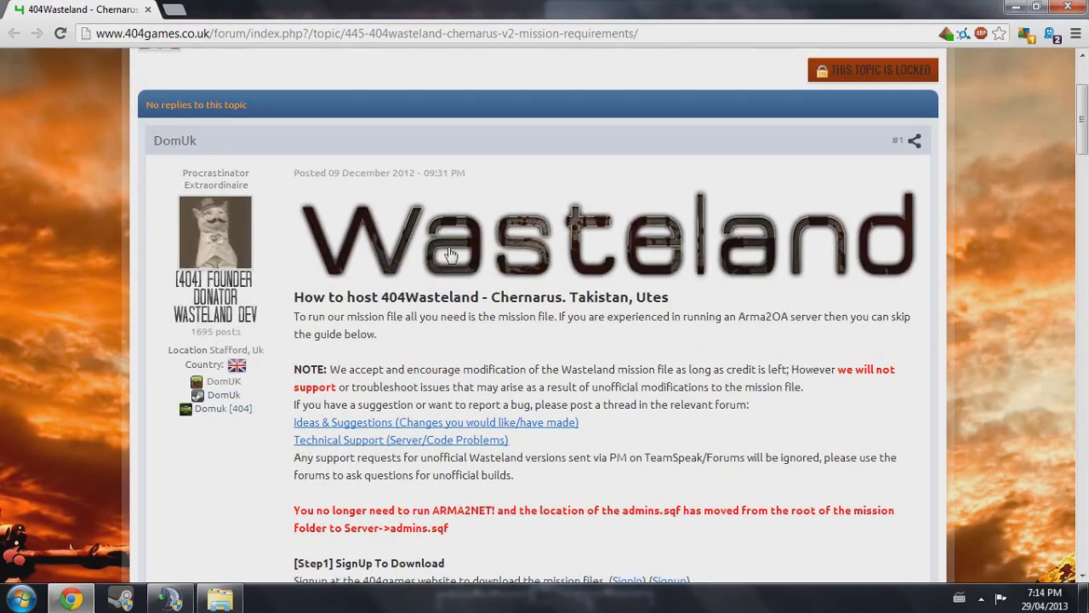
{"action": "scroll", "coordinate": [618, 332], "scroll_direction": "down", "scroll_amount": 4}
{"action": "scroll", "coordinate": [618, 332], "scroll_direction": "up", "scroll_amount": 4}
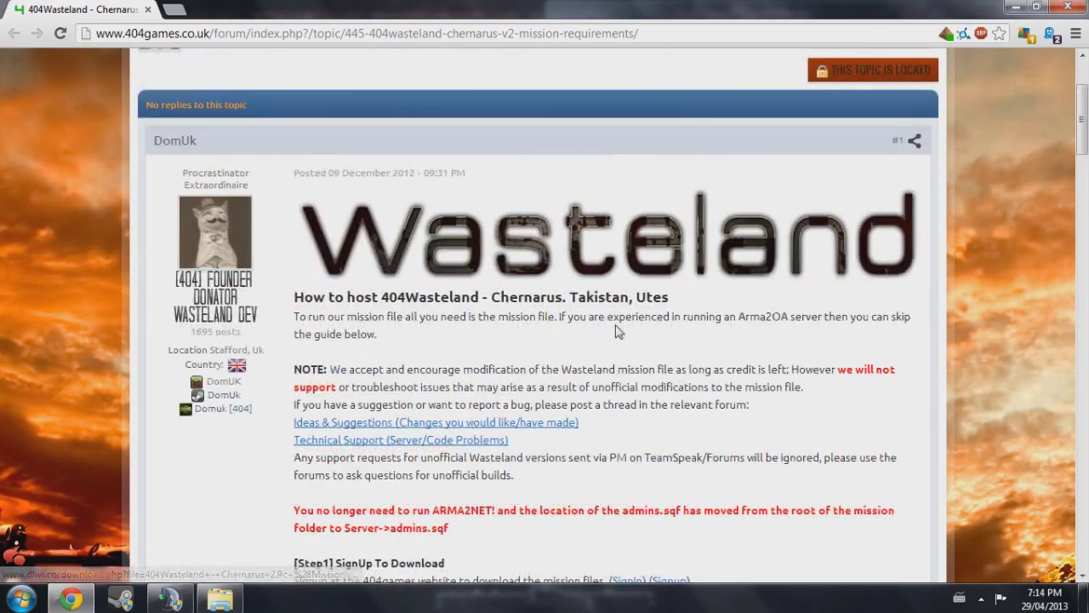
{"action": "scroll", "coordinate": [617, 332], "scroll_direction": "up", "scroll_amount": 3}
{"action": "scroll", "coordinate": [616, 331], "scroll_direction": "down", "scroll_amount": 4}
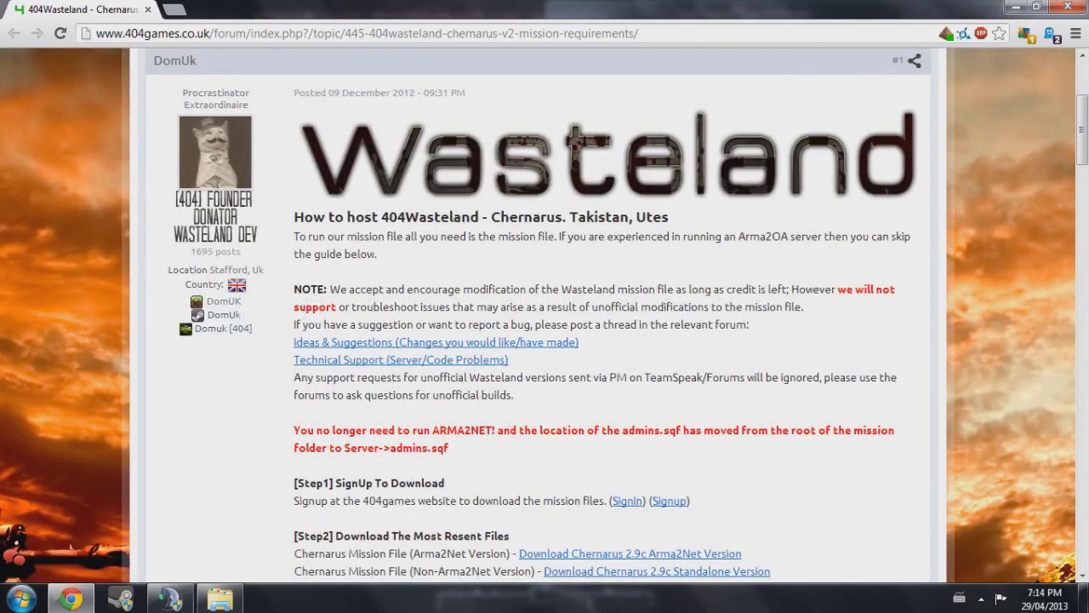
{"action": "scroll", "coordinate": [502, 322], "scroll_direction": "down", "scroll_amount": 2}
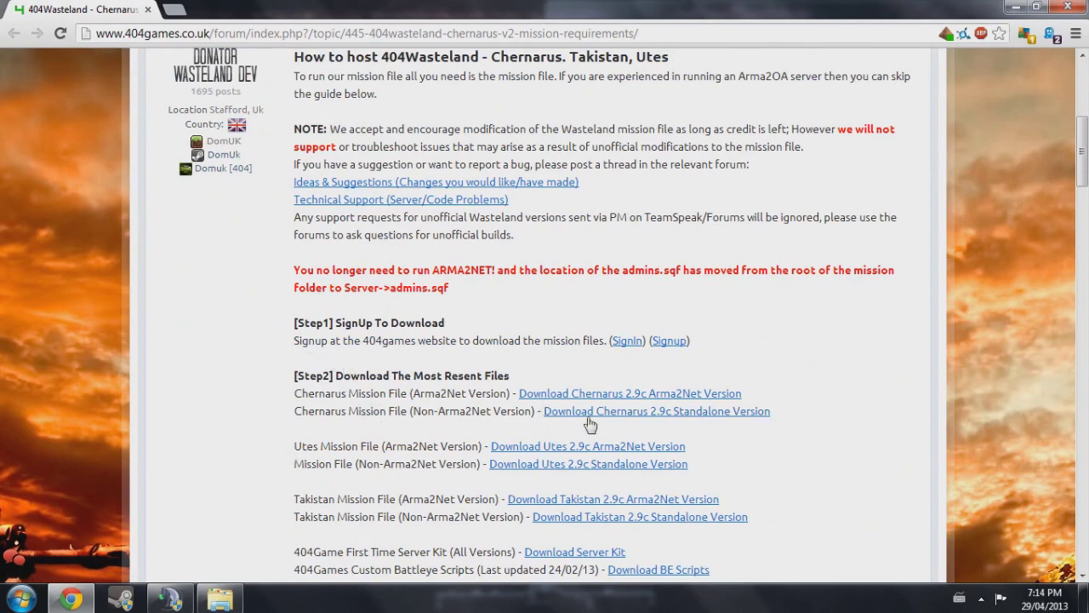
{"action": "scroll", "coordinate": [595, 417], "scroll_direction": "down", "scroll_amount": 1}
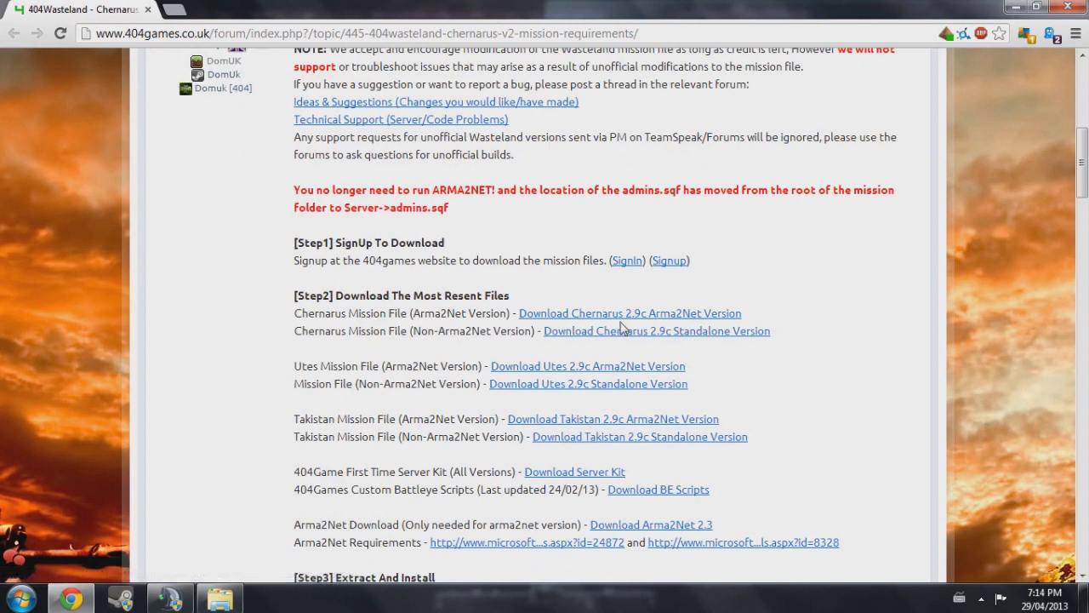
{"action": "right_click", "coordinate": [617, 335]}
{"action": "left_click", "coordinate": [638, 348]}
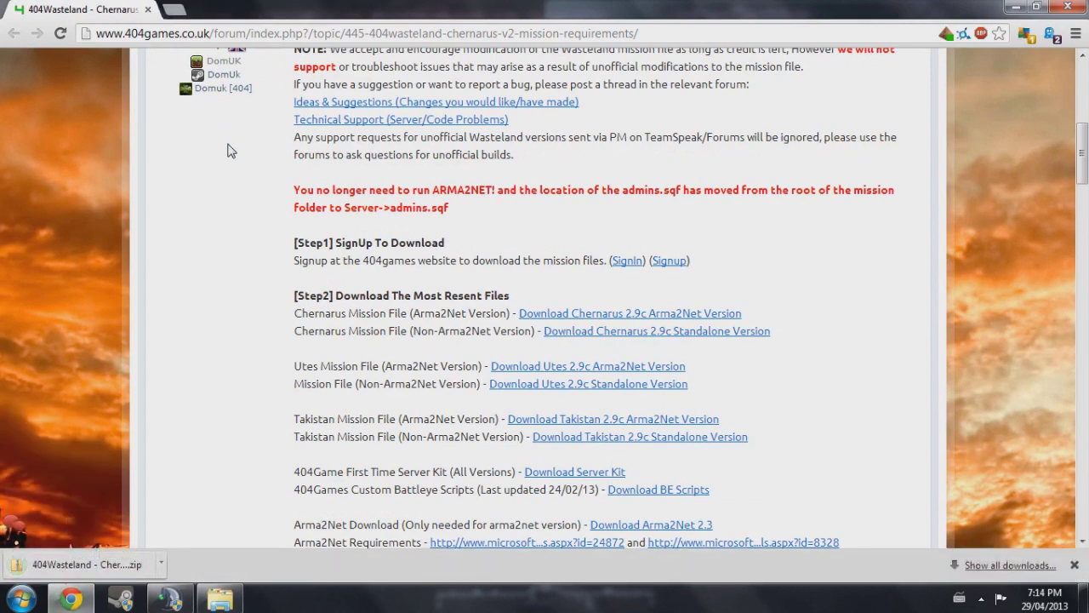
Open the downloaded 404Wasteland - Chernarus 2.9c (Mission Only) zip from the Downloads folder in 7-Zip.
{"action": "left_click", "coordinate": [114, 559]}
{"action": "left_click", "coordinate": [171, 36]}
{"action": "right_click", "coordinate": [287, 133]}
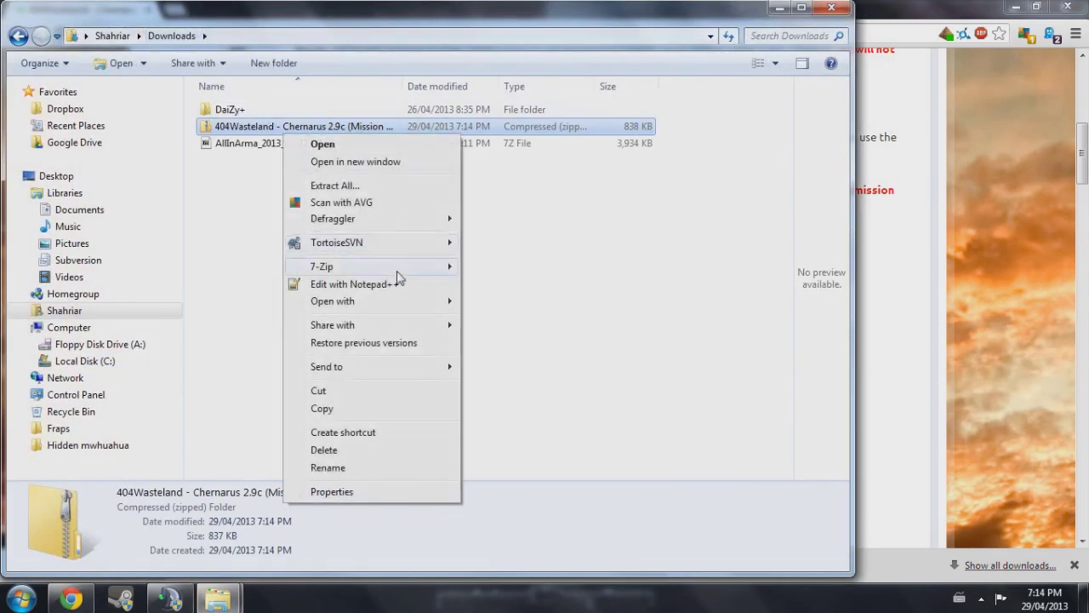
{"action": "mouse_move", "coordinate": [428, 271]}
{"action": "left_click", "coordinate": [504, 268]}
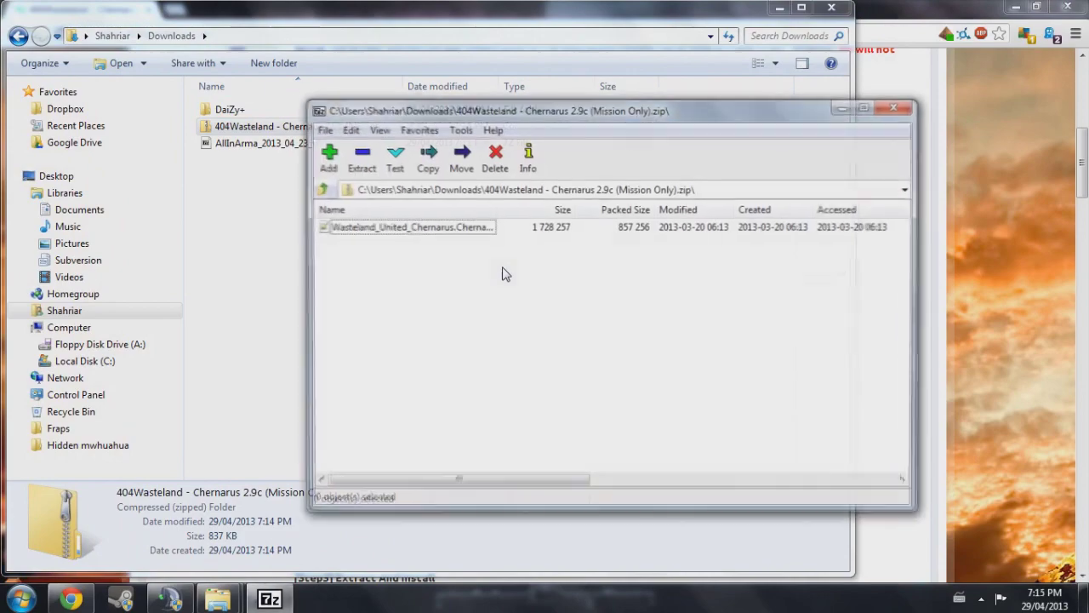
Place 7-Zip beside the MPMissions folder, copy Wasteland_United_Chernarus.Chernarus.pbo into it, replacing the existing file, and close 7-Zip.
{"action": "mouse_move", "coordinate": [217, 599]}
{"action": "left_click", "coordinate": [124, 510]}
{"action": "key", "text": "super+Left"}
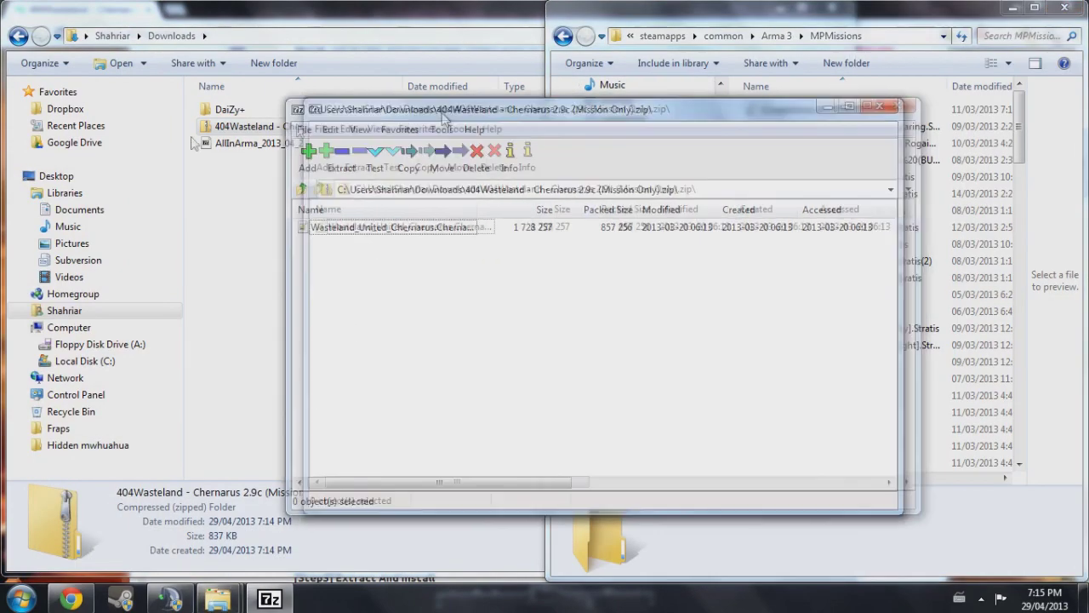
{"action": "left_click", "coordinate": [129, 138]}
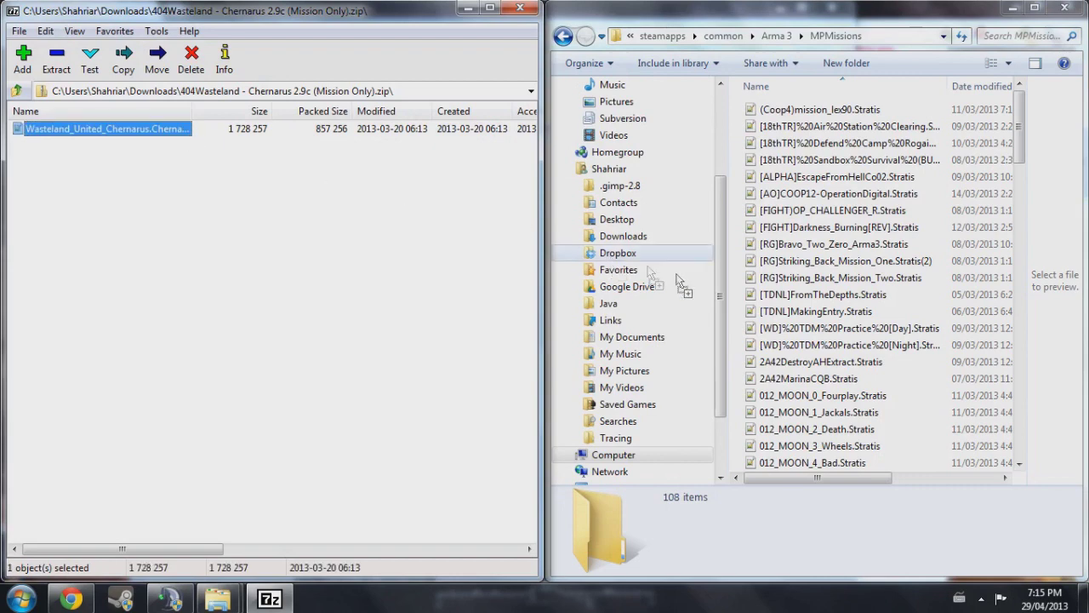
{"action": "left_click_drag", "start_coordinate": [740, 297], "coordinate": [738, 300]}
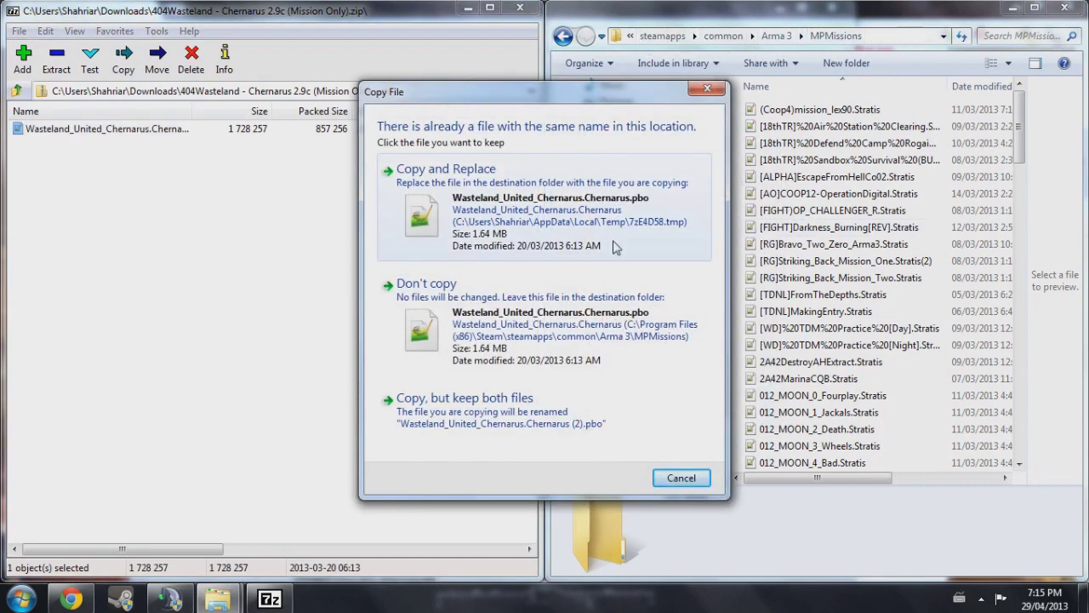
{"action": "left_click", "coordinate": [446, 171]}
{"action": "left_click", "coordinate": [528, 9]}
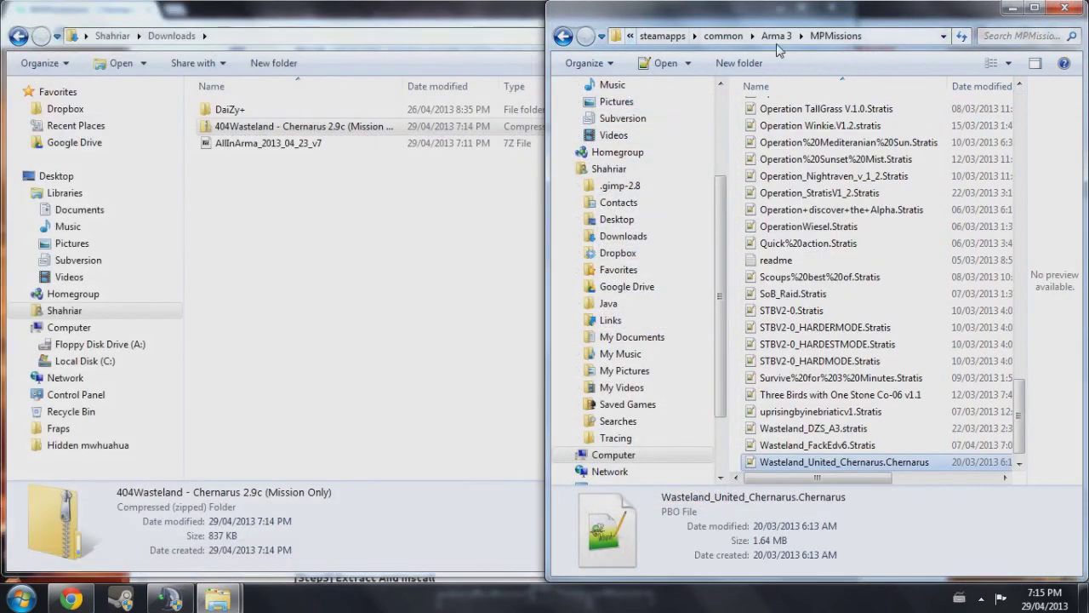
Go up from the MPMissions folder through Arma 3 and common to the root of Local Disk (C:).
{"action": "left_click", "coordinate": [775, 35]}
{"action": "left_click", "coordinate": [778, 37]}
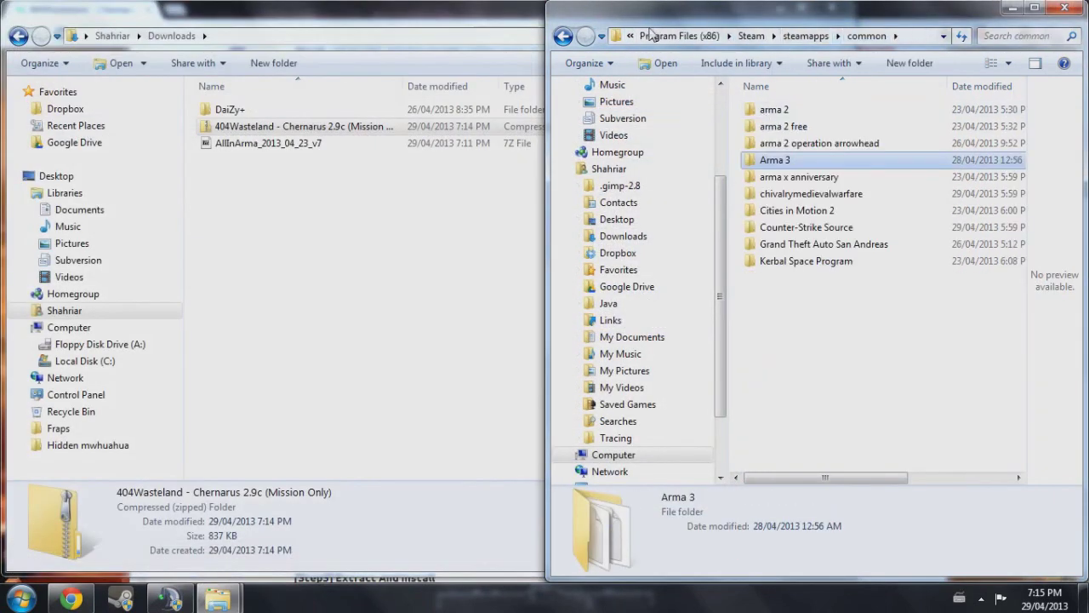
{"action": "left_click", "coordinate": [680, 35]}
{"action": "left_click", "coordinate": [662, 36]}
{"action": "double_click", "coordinate": [821, 141]}
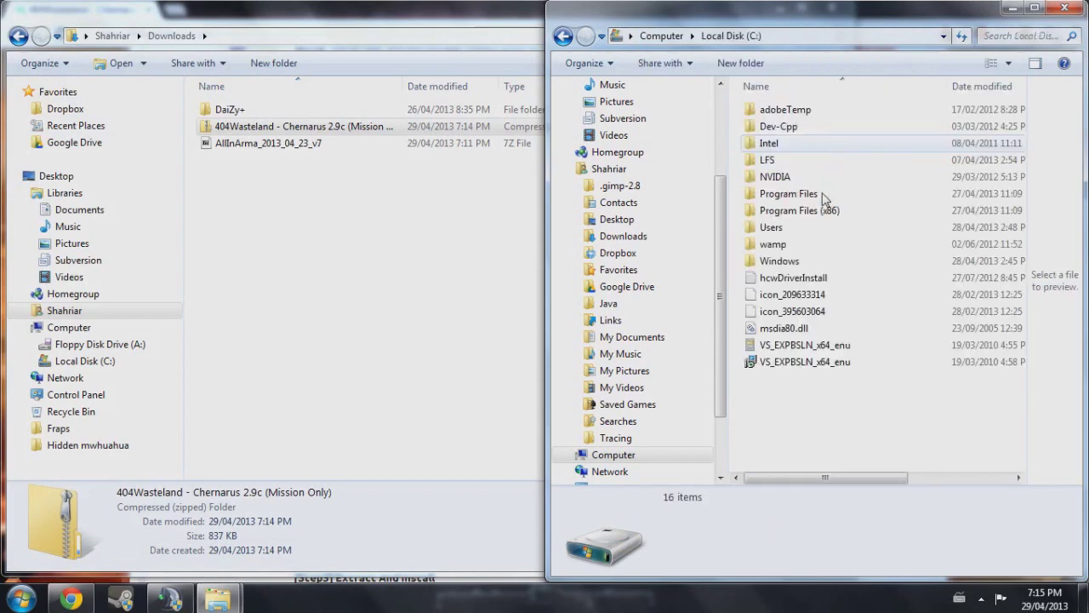
Navigate through Program Files (x86), Steam, steamapps, common and Arma 3 into MPMissions, and locate the Wasteland_United_Chernarus.Chernarus mission file.
{"action": "double_click", "coordinate": [804, 212]}
{"action": "scroll", "coordinate": [845, 287], "scroll_direction": "down", "scroll_amount": 15}
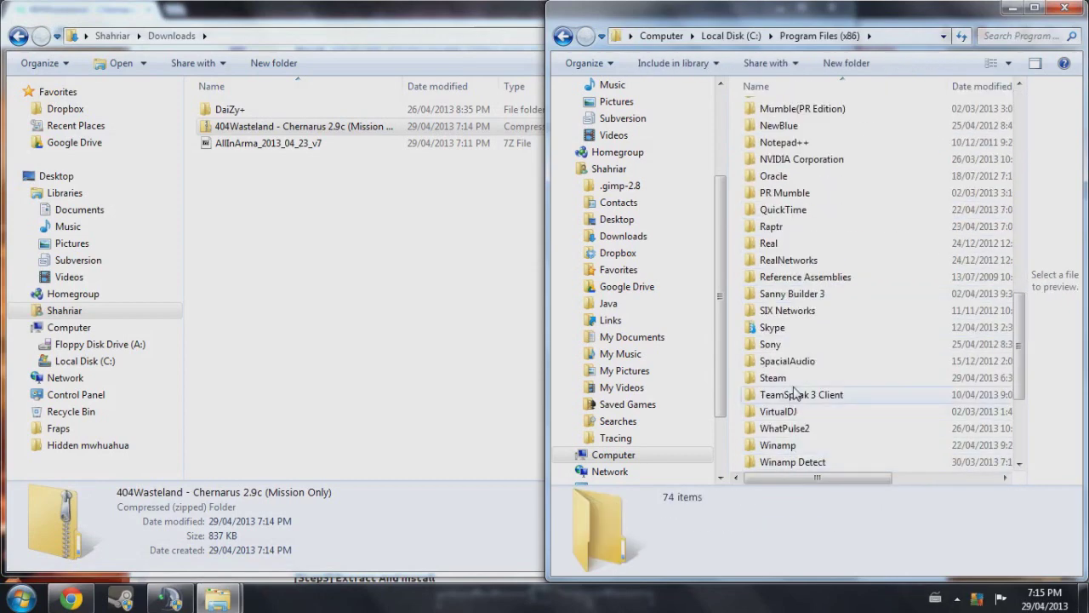
{"action": "double_click", "coordinate": [791, 394]}
{"action": "key", "text": "BackSpace"}
{"action": "left_click", "coordinate": [790, 445]}
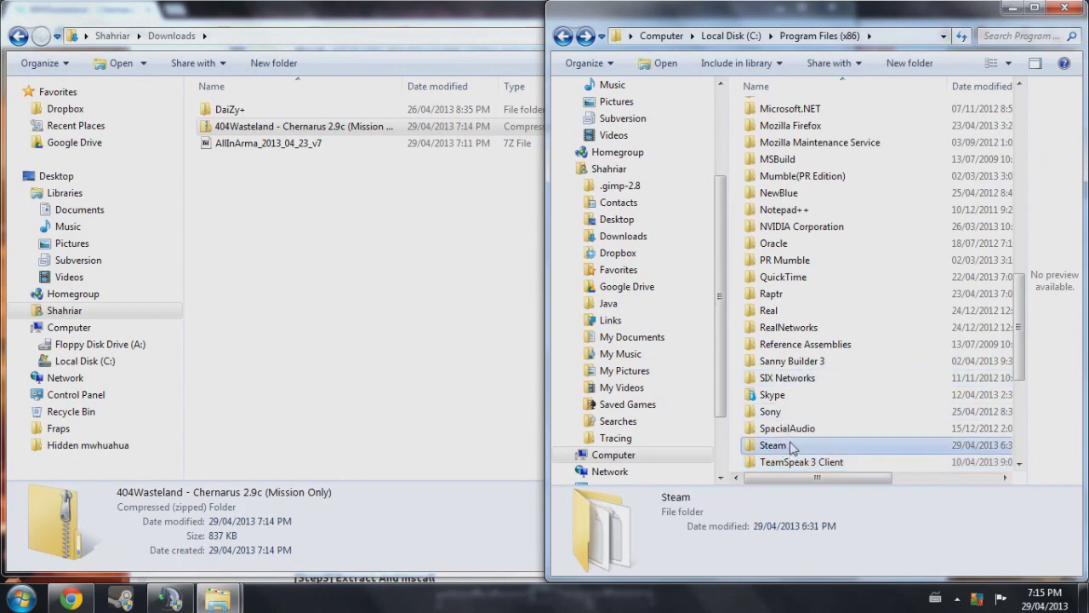
{"action": "double_click", "coordinate": [815, 445]}
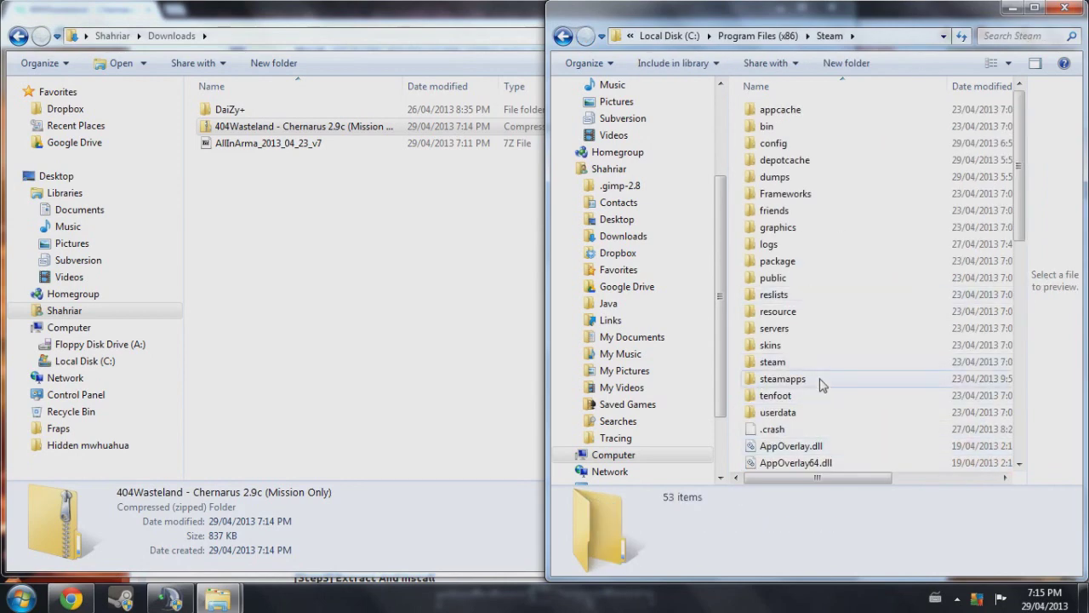
{"action": "double_click", "coordinate": [822, 382]}
{"action": "double_click", "coordinate": [822, 116]}
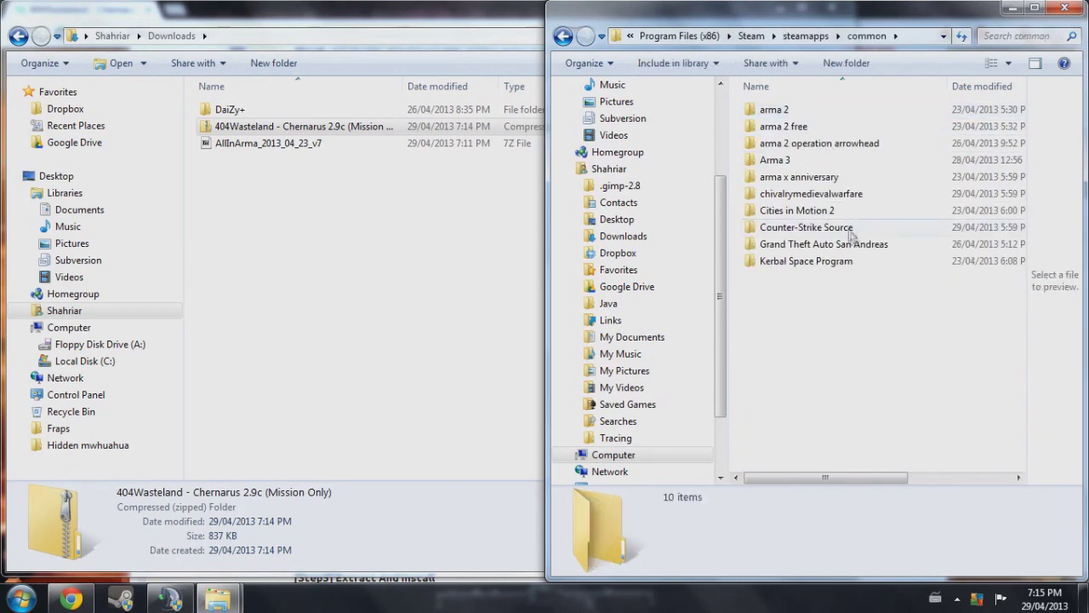
{"action": "double_click", "coordinate": [824, 163]}
{"action": "double_click", "coordinate": [786, 277]}
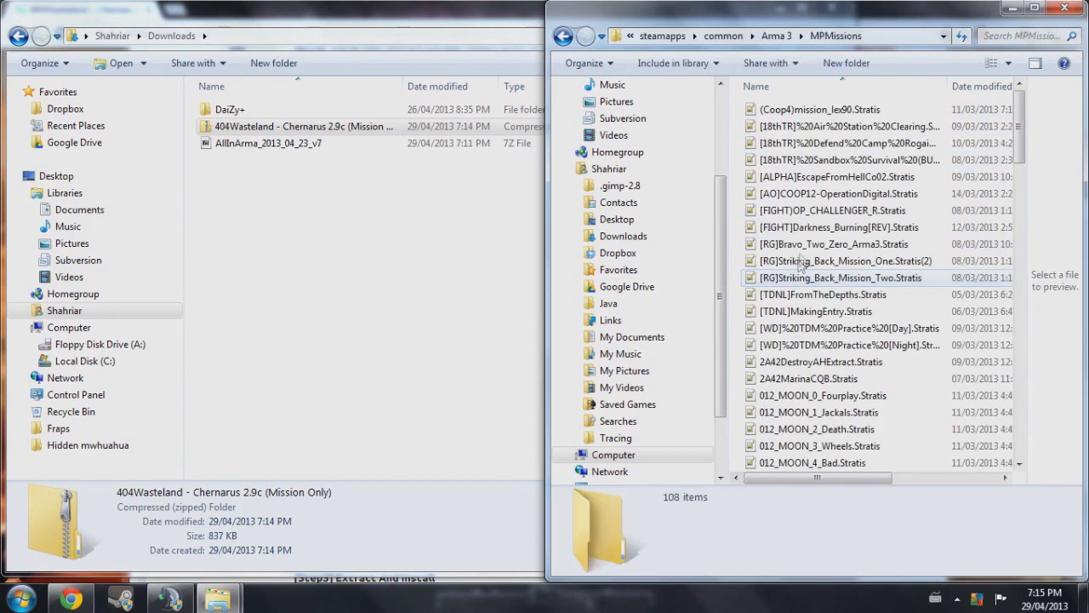
{"action": "scroll", "coordinate": [851, 310], "scroll_direction": "down", "scroll_amount": 5}
{"action": "scroll", "coordinate": [863, 317], "scroll_direction": "down", "scroll_amount": 20}
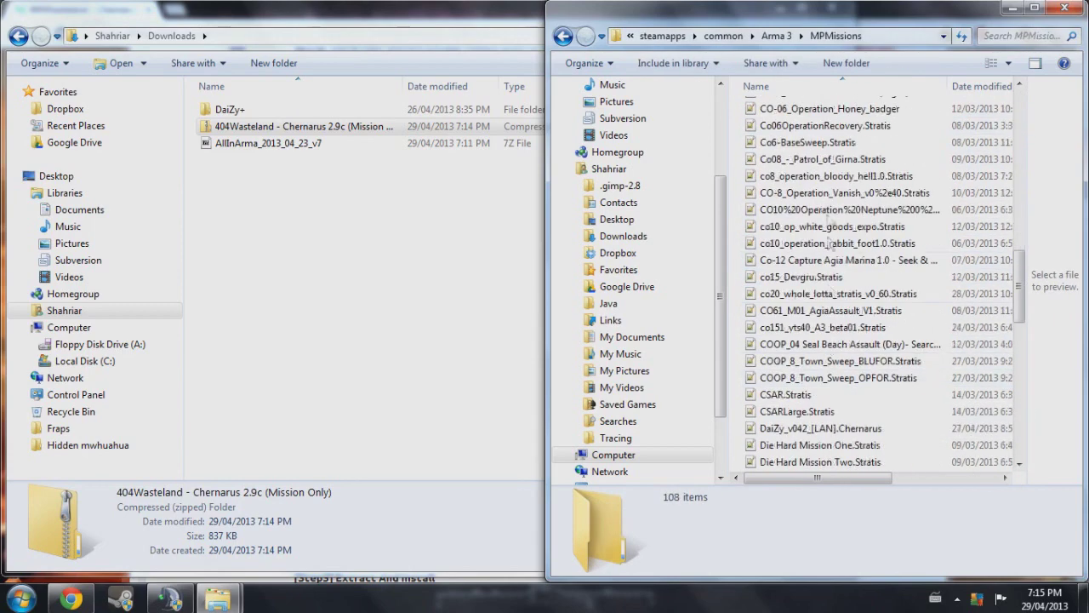
{"action": "scroll", "coordinate": [959, 349], "scroll_direction": "down", "scroll_amount": 3}
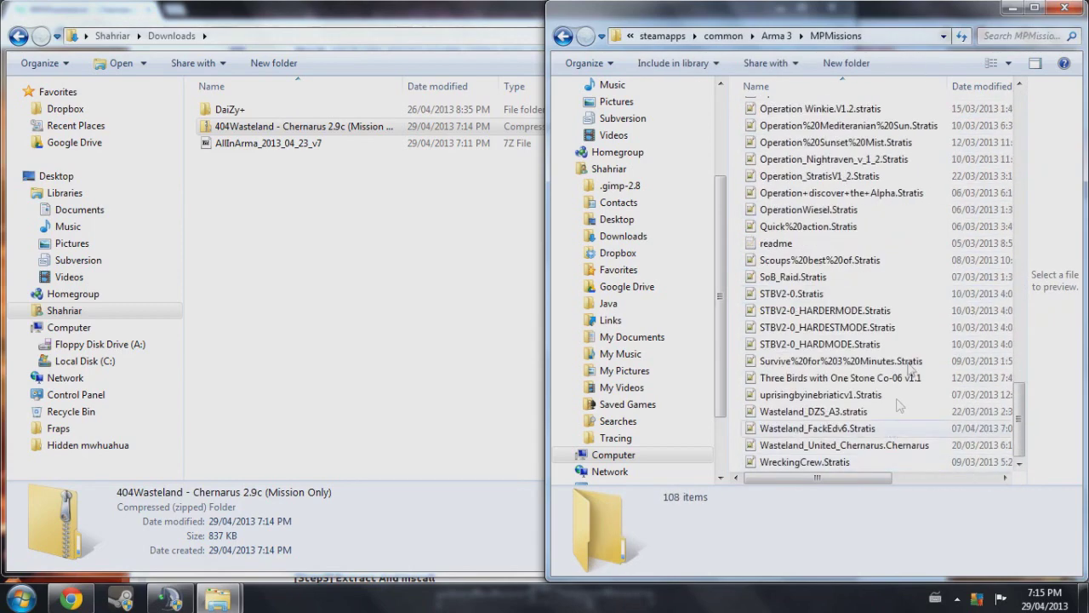
Close both Explorer windows and the Chrome window to return to the desktop.
{"action": "left_click", "coordinate": [1064, 8]}
{"action": "left_click", "coordinate": [831, 8]}
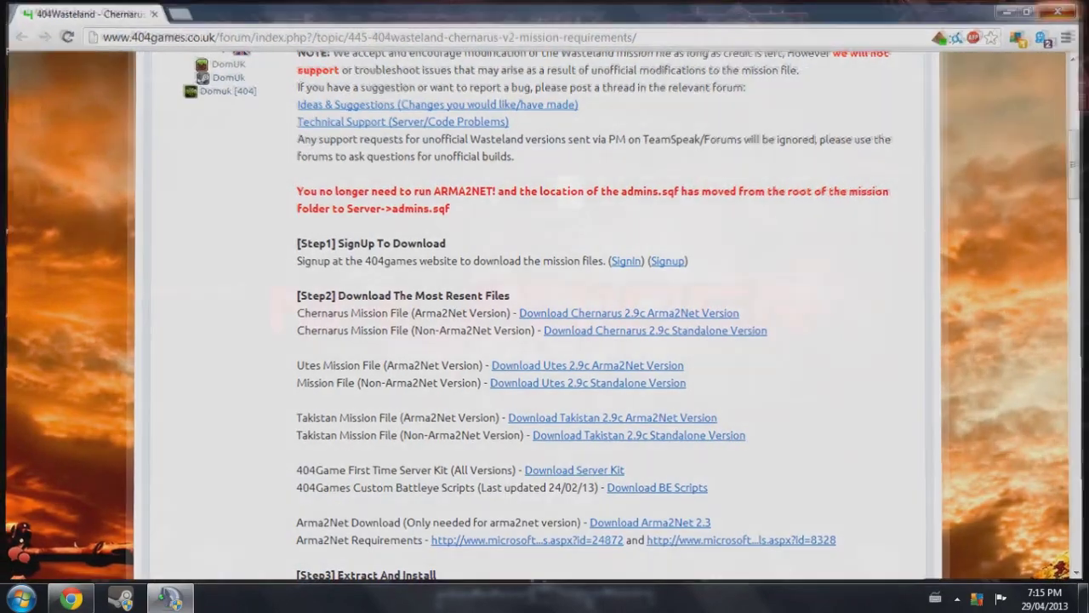
{"action": "left_click", "coordinate": [1070, 7]}
{"action": "left_click_drag", "start_coordinate": [960, 2], "coordinate": [664, 523]}
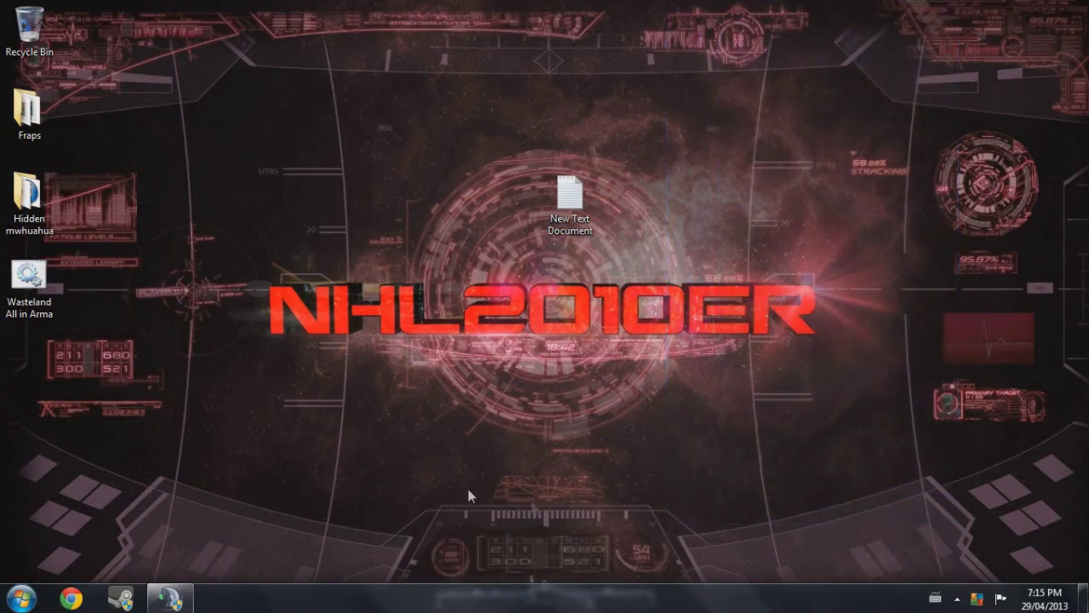
Delete New Text Document from the desktop and empty the Recycle Bin.
{"action": "right_click", "coordinate": [591, 208]}
{"action": "left_click", "coordinate": [630, 499]}
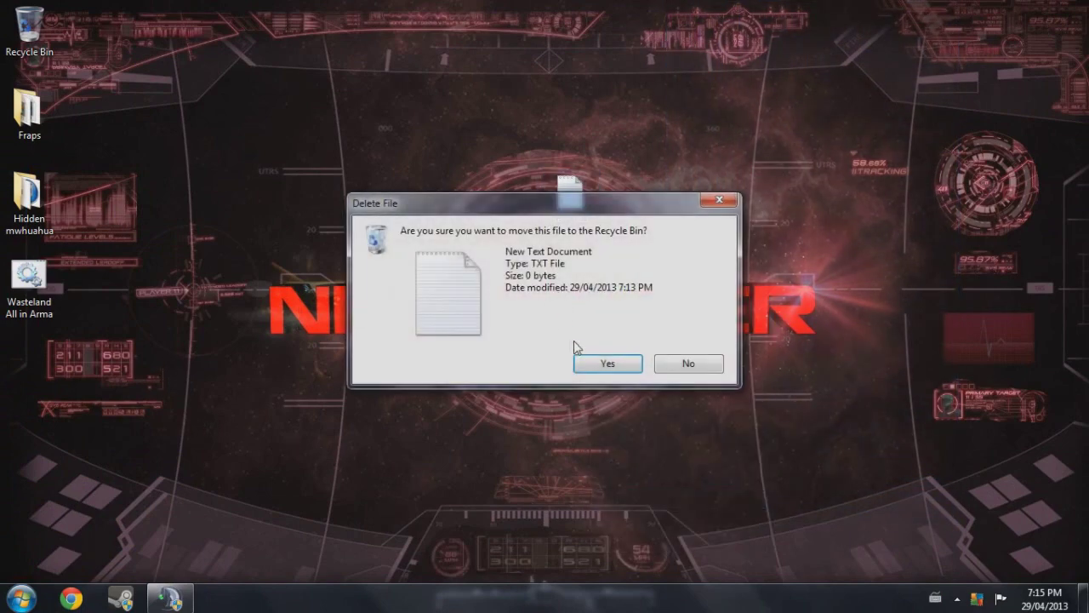
{"action": "left_click", "coordinate": [600, 361]}
{"action": "right_click", "coordinate": [39, 48]}
{"action": "left_click", "coordinate": [67, 60]}
{"action": "key", "text": "Return"}
Launch Arma 3 by running the Wasteland All in Arma script on the desktop as administrator.
{"action": "left_click", "coordinate": [59, 306]}
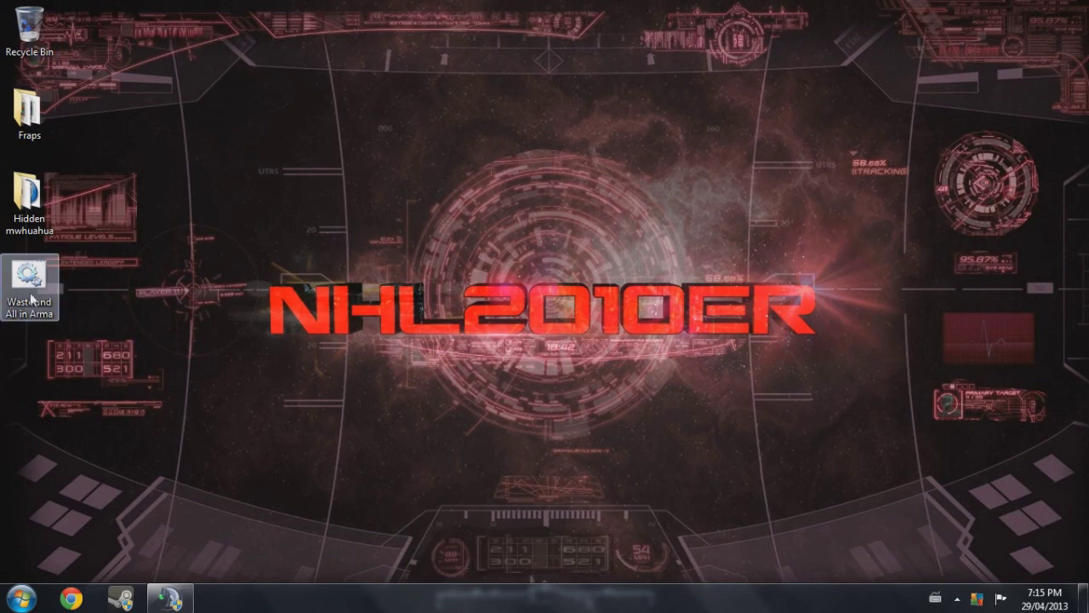
{"action": "right_click", "coordinate": [56, 283]}
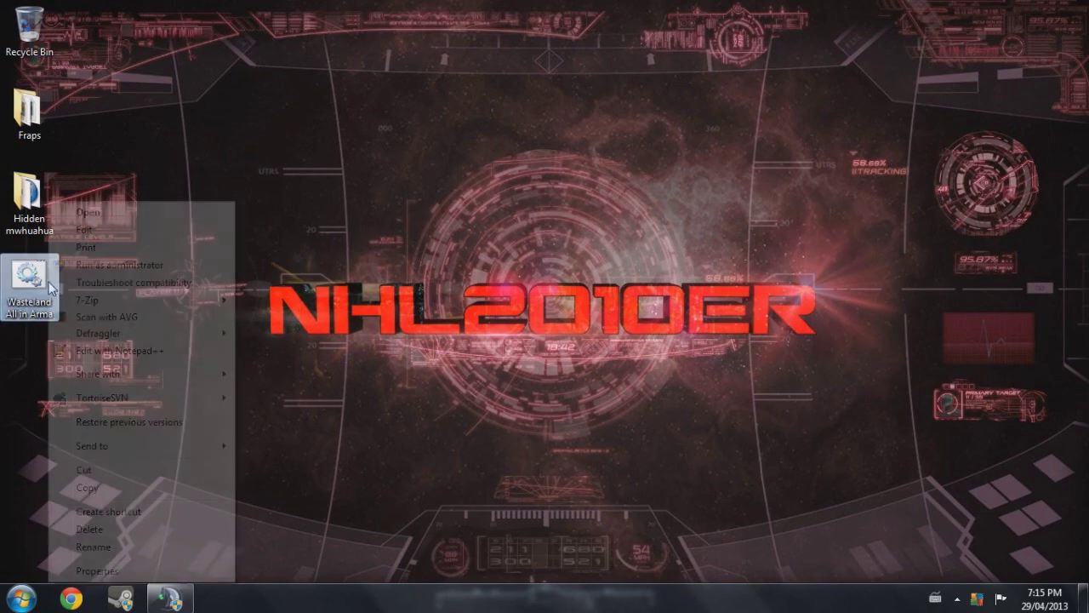
{"action": "left_click", "coordinate": [124, 271]}
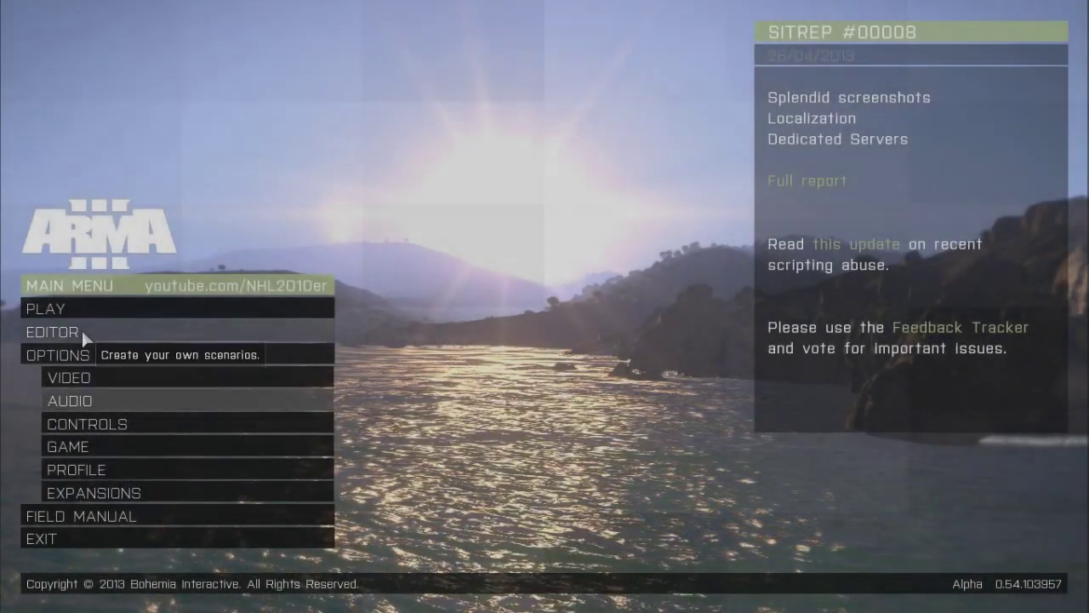
Open the multiplayer server browser from the main menu and start setting up a new server.
{"action": "left_click", "coordinate": [93, 312]}
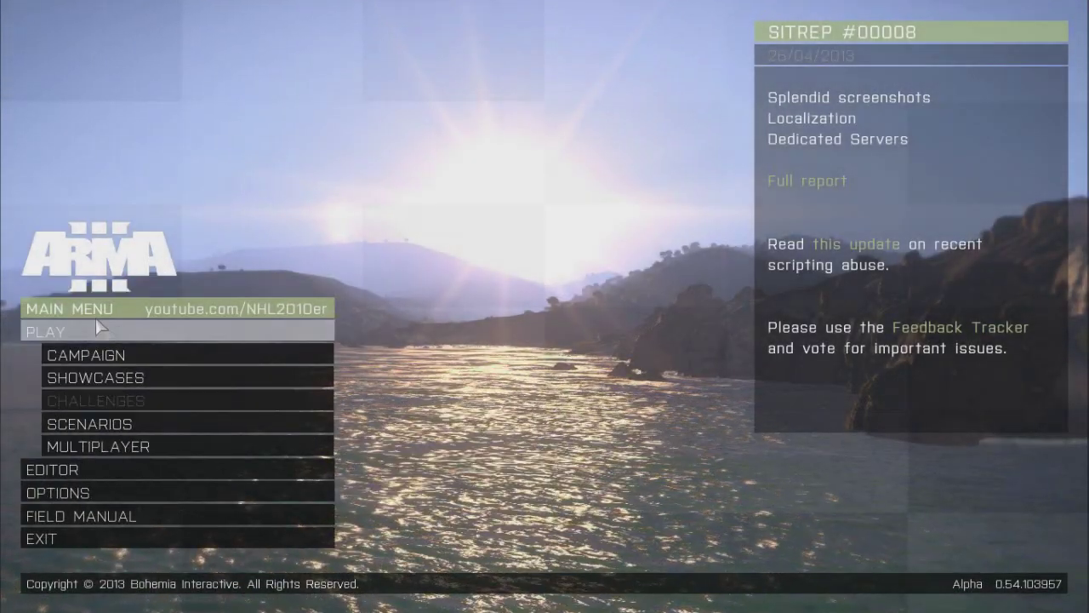
{"action": "left_click", "coordinate": [237, 444]}
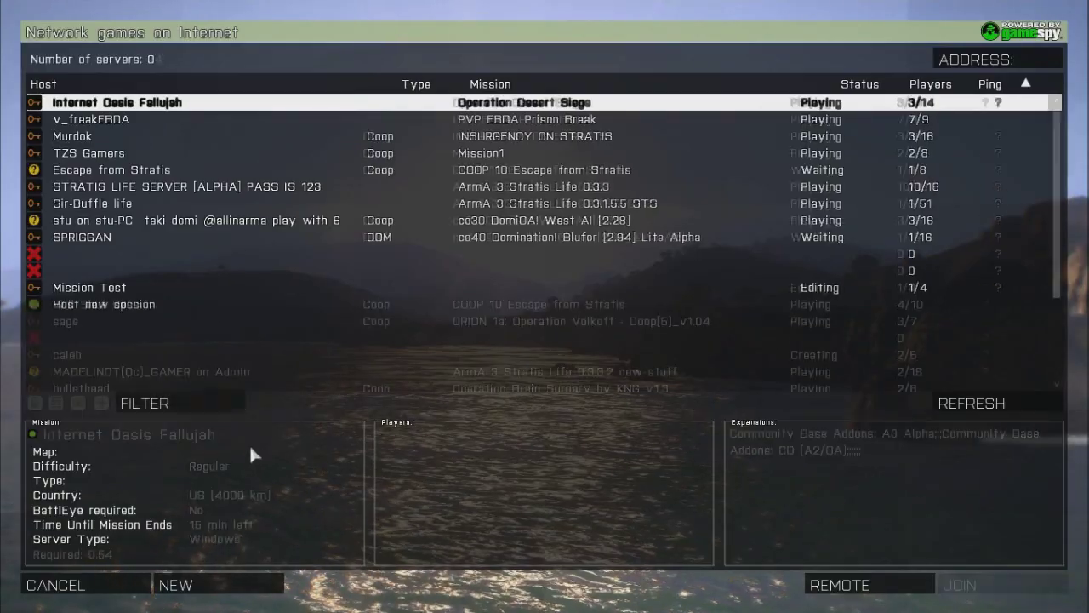
{"action": "left_click", "coordinate": [239, 585]}
Name the server Wasteland Chernarus, set its host to Internet and create it.
{"action": "left_click_drag", "start_coordinate": [503, 66], "coordinate": [62, 59]}
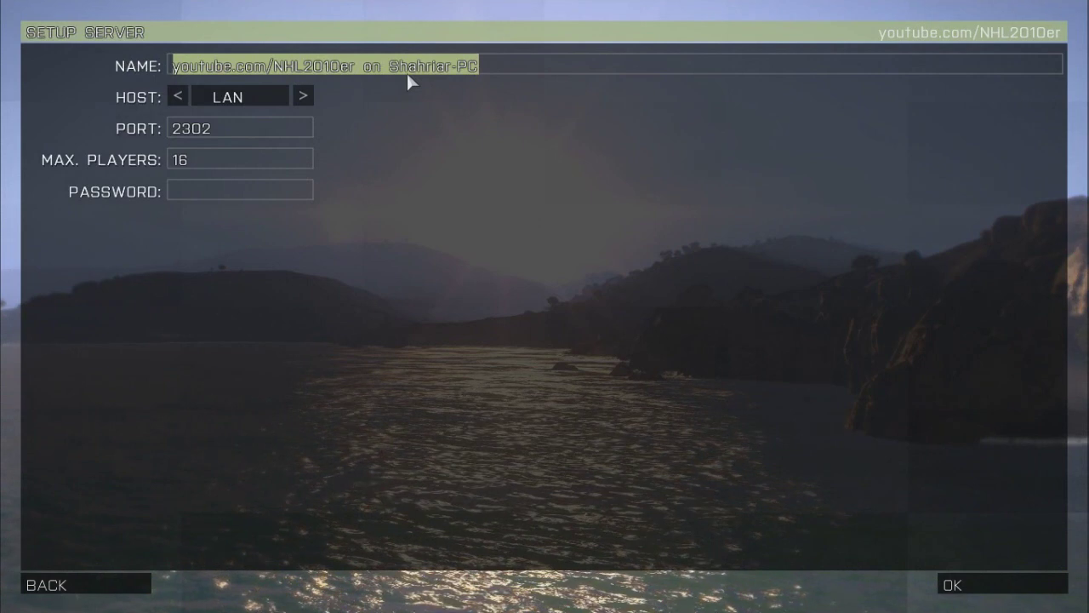
{"action": "type", "text": "Wastlenad"}
{"action": "key", "text": "BackSpace"}
{"action": "key", "text": "BackSpace"}
{"action": "key", "text": "BackSpace"}
{"action": "key", "text": "BackSpace"}
{"action": "key", "text": "BackSpace"}
{"action": "type", "text": "eland Chernarus"}
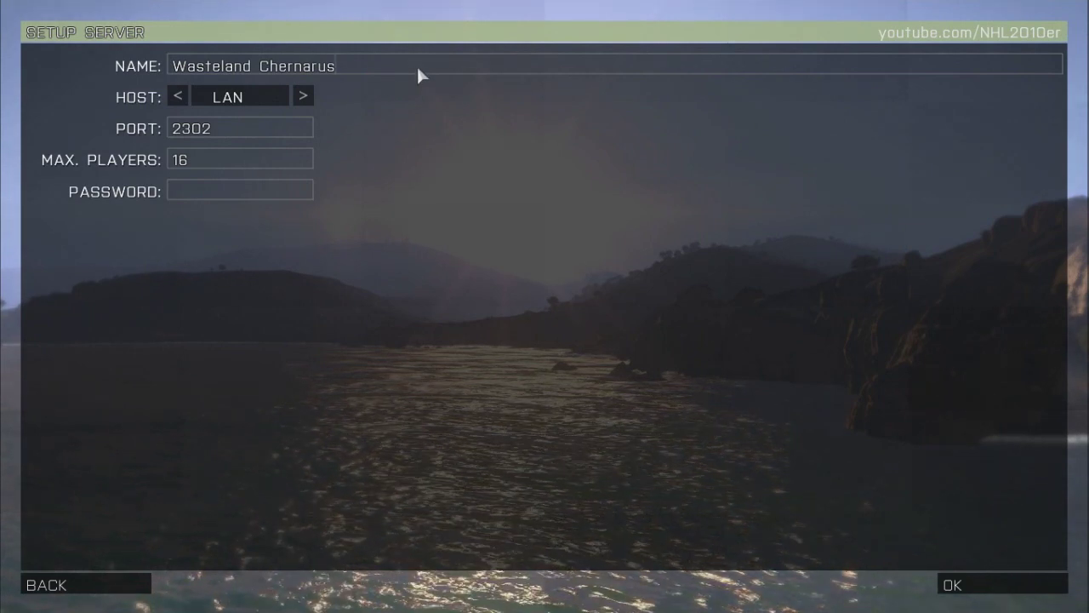
{"action": "left_click", "coordinate": [304, 98]}
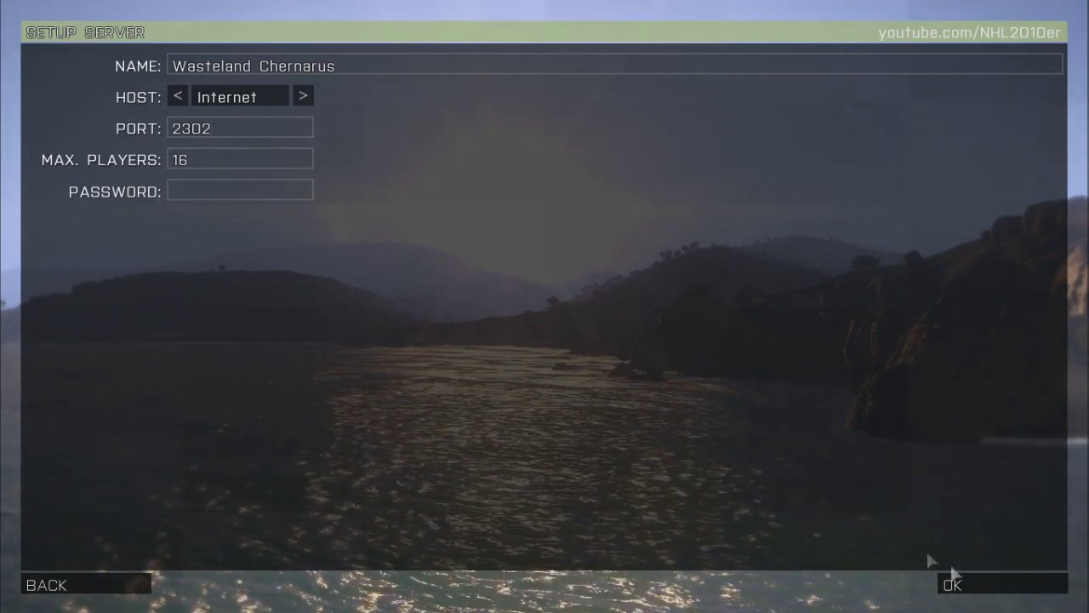
{"action": "left_click", "coordinate": [1016, 584]}
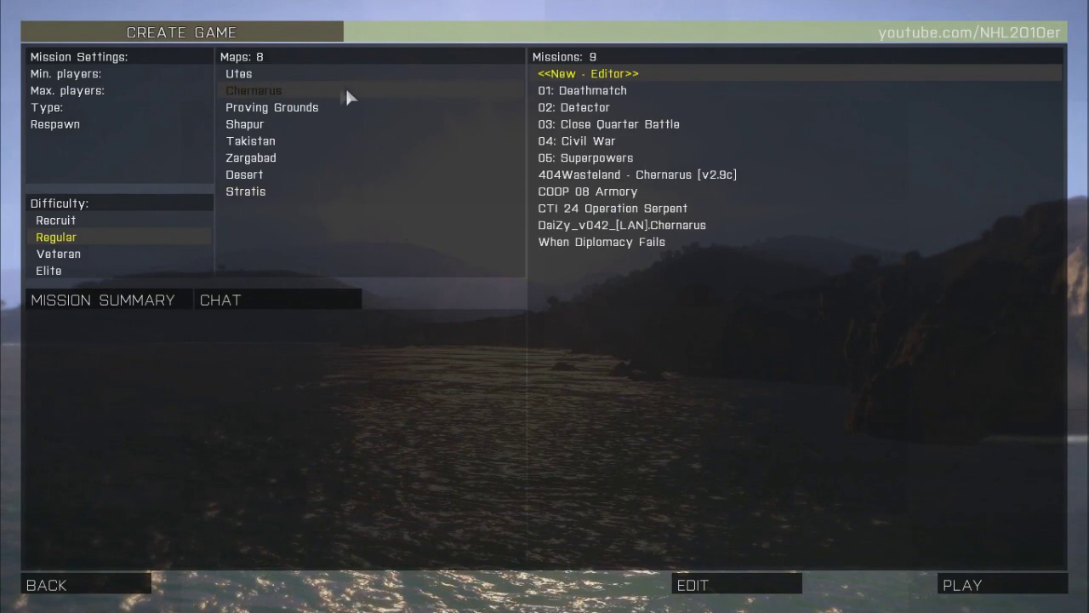
Start the 404Wasteland - Chernarus [v2.9c] mission on the Chernarus map and switch the role assignment to the Independent side.
{"action": "left_click", "coordinate": [591, 176]}
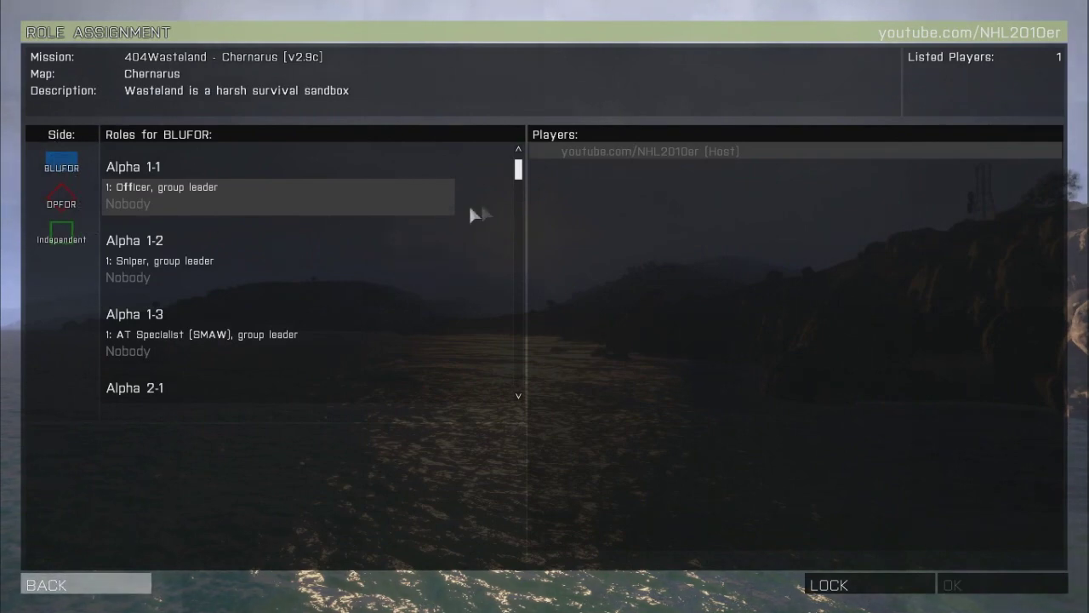
{"action": "left_click_drag", "start_coordinate": [519, 171], "coordinate": [547, 117]}
{"action": "left_click", "coordinate": [63, 228]}
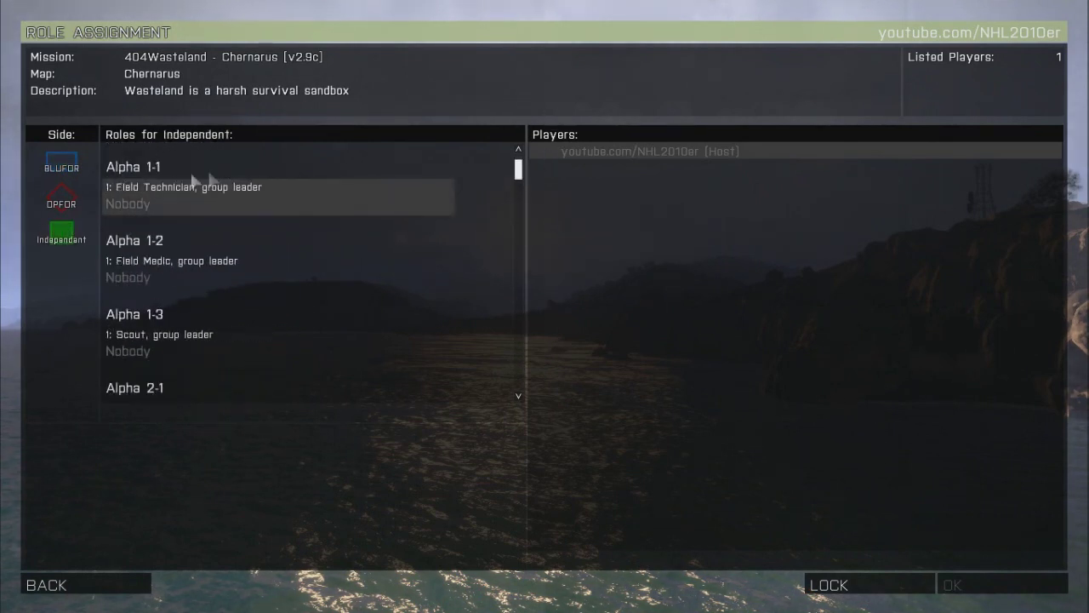